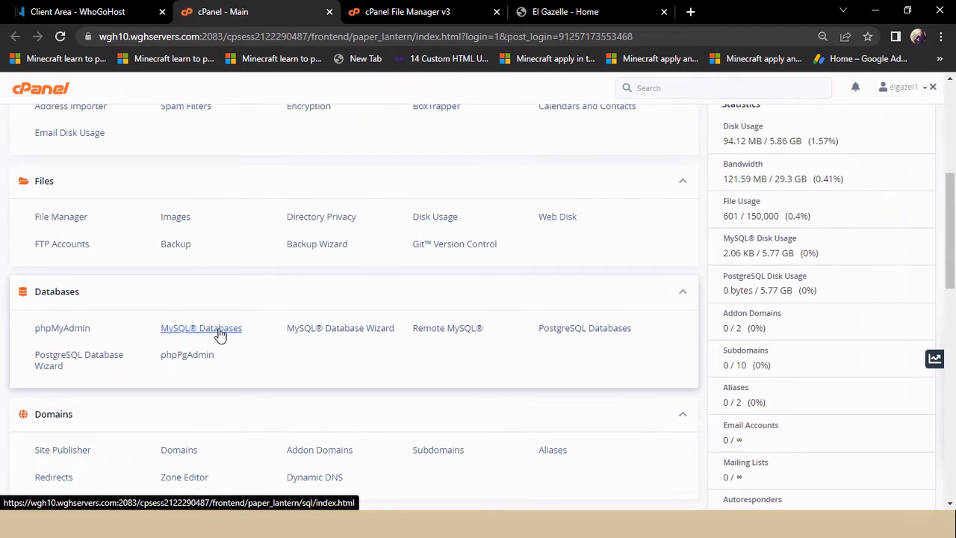
Step: Create a new MySQL database named tutorialdb from the MySQL Databases page
{"action": "left_click", "coordinate": [225, 335]}
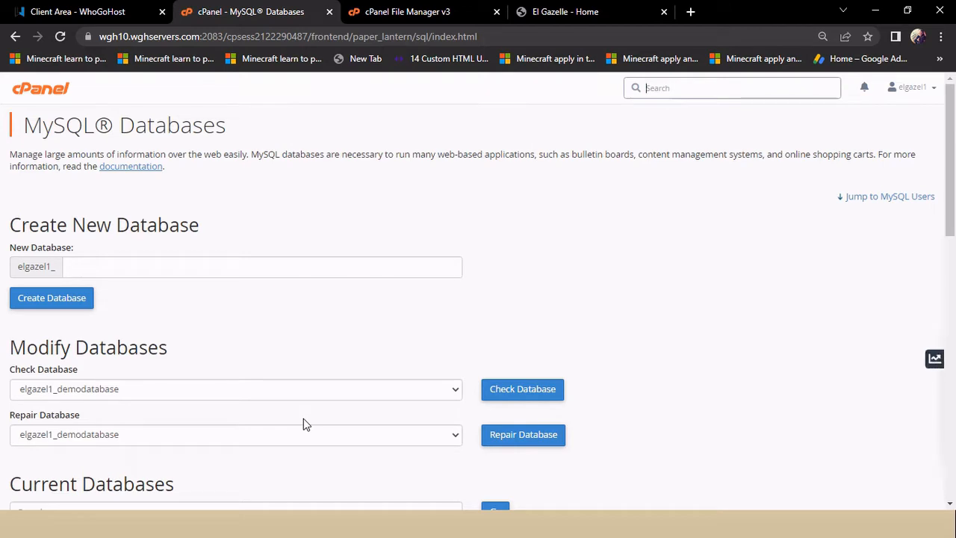
{"action": "left_click", "coordinate": [80, 265]}
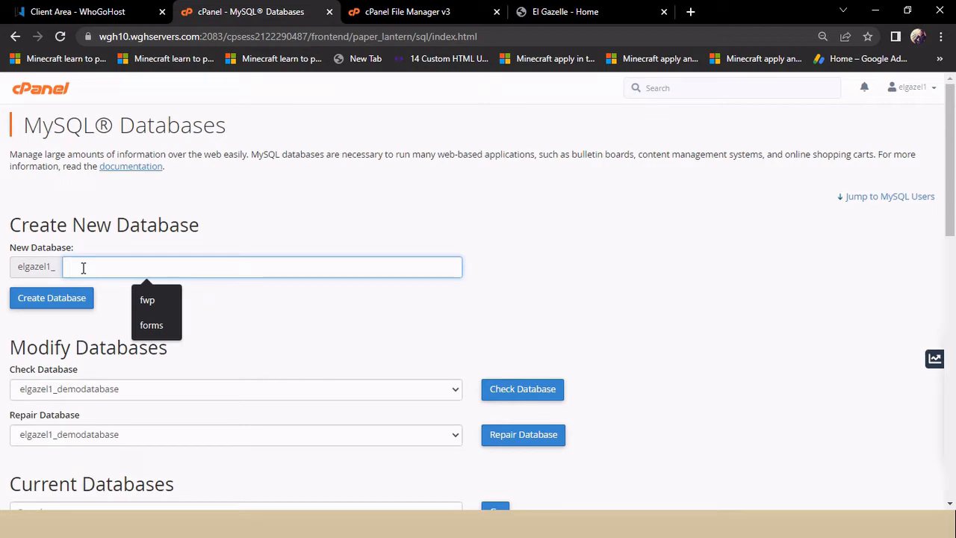
{"action": "type", "text": "tutori"}
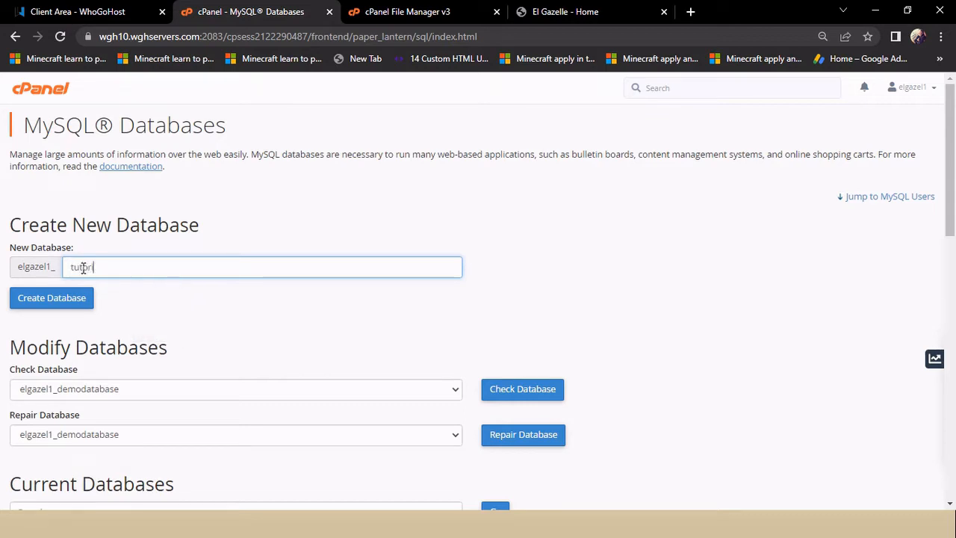
{"action": "type", "text": "aldb"}
{"action": "left_click", "coordinate": [59, 303]}
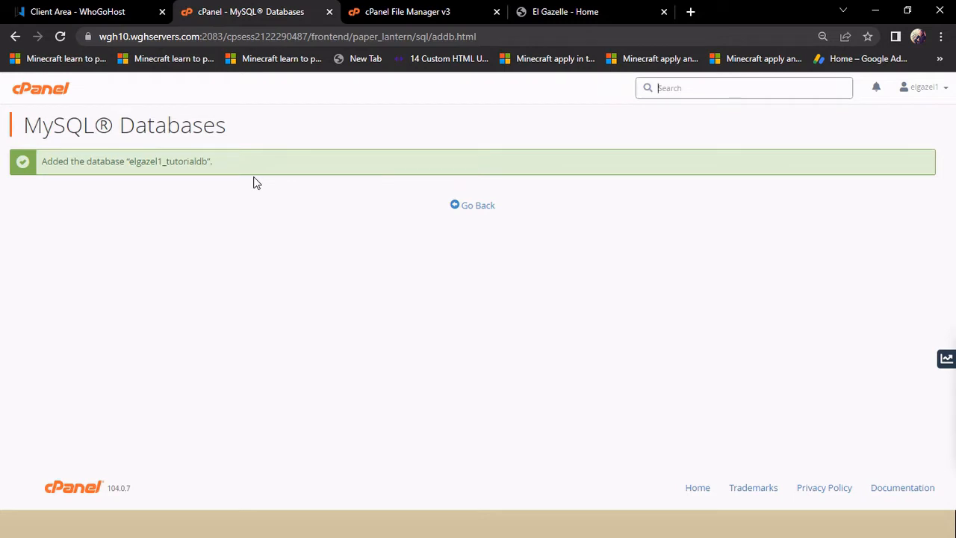
Step: Return to MySQL Databases and enter userdb as the new MySQL user's name
{"action": "left_click", "coordinate": [484, 206]}
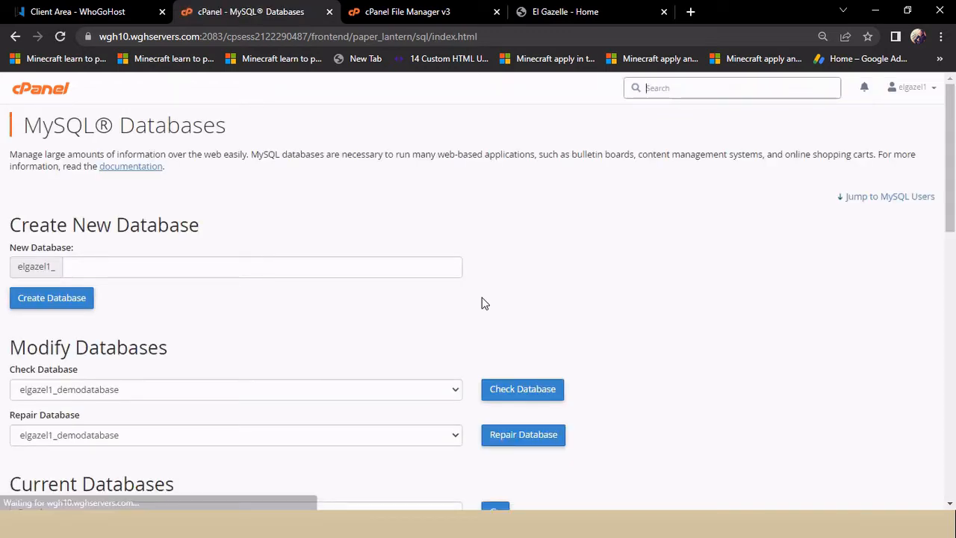
{"action": "scroll", "coordinate": [649, 345], "scroll_direction": "down", "scroll_amount": 3}
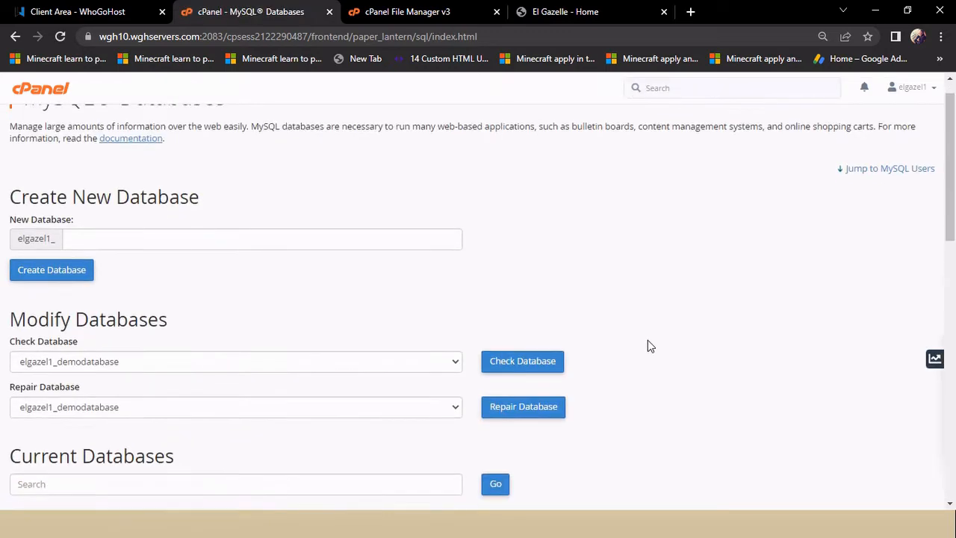
{"action": "scroll", "coordinate": [649, 345], "scroll_direction": "down", "scroll_amount": 5}
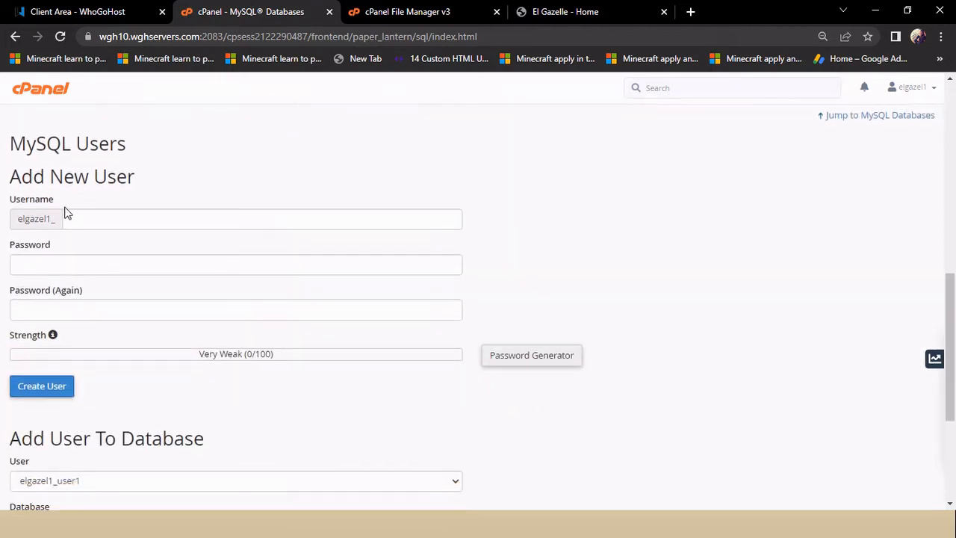
{"action": "left_click", "coordinate": [83, 218]}
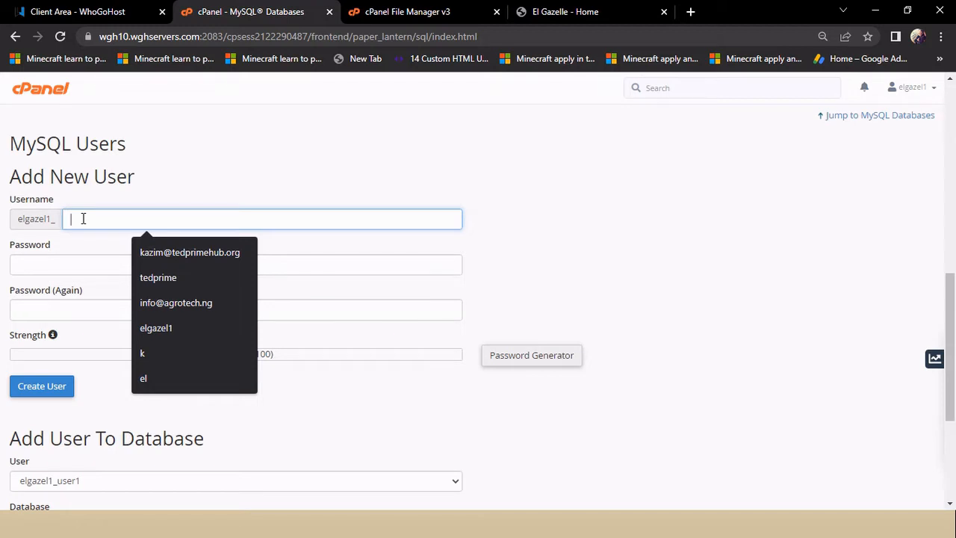
{"action": "left_click", "coordinate": [188, 157]}
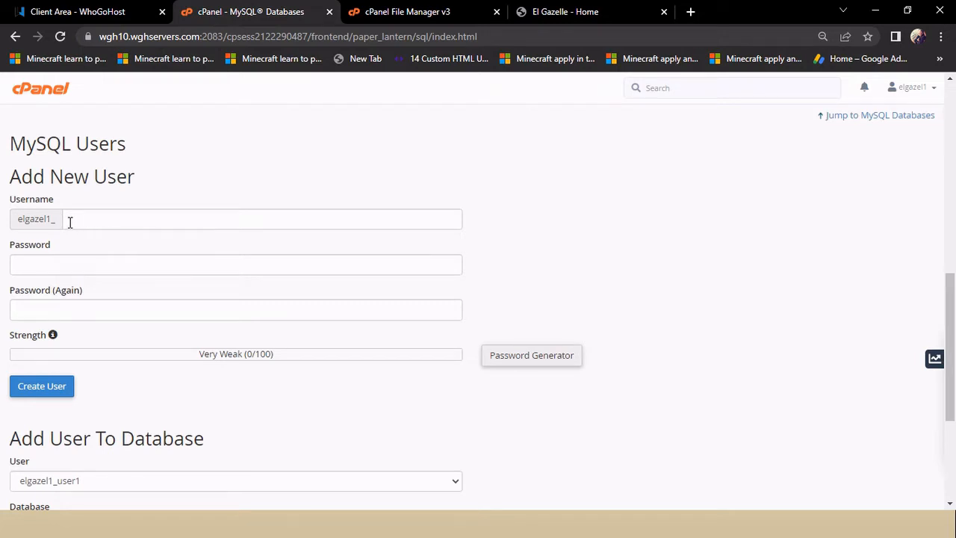
{"action": "left_click", "coordinate": [97, 221]}
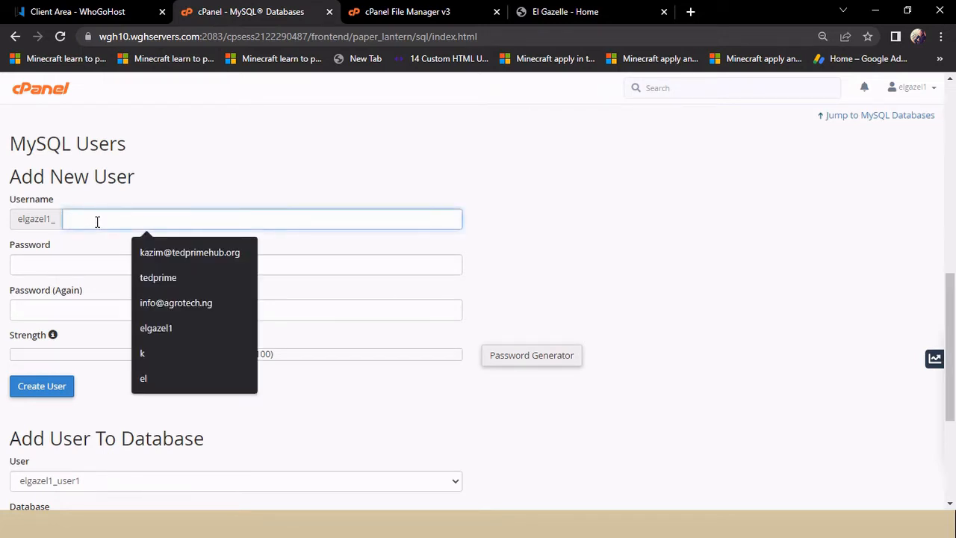
{"action": "type", "text": "g"}
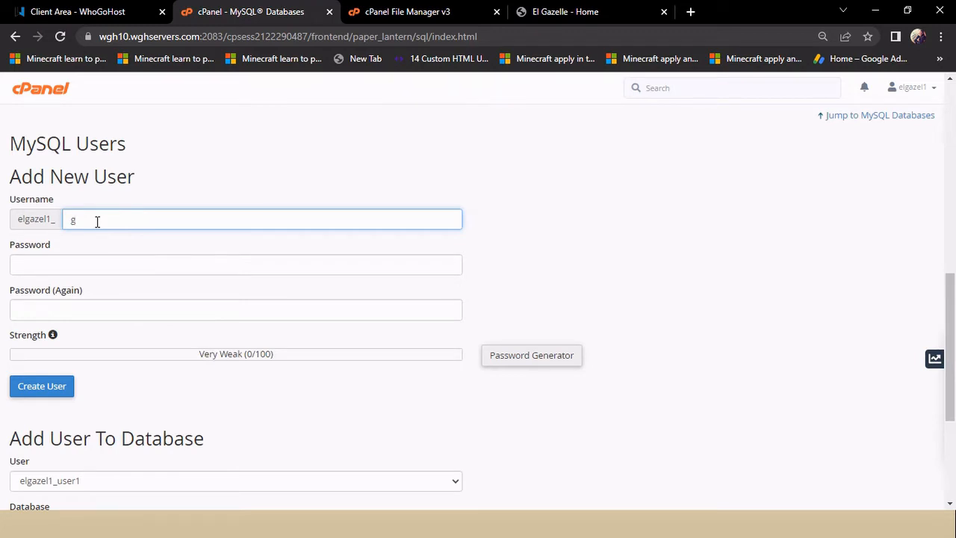
{"action": "key", "text": "BackSpace"}
{"action": "type", "text": "userdb"}
Step: Enter the user's strong password twice and create the userdb MySQL user
{"action": "left_click", "coordinate": [535, 362]}
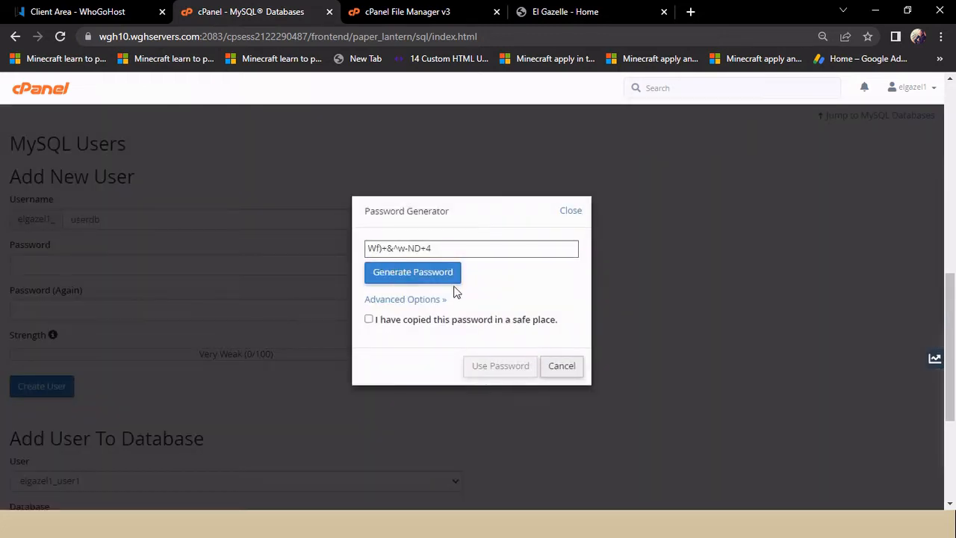
{"action": "left_click", "coordinate": [562, 365]}
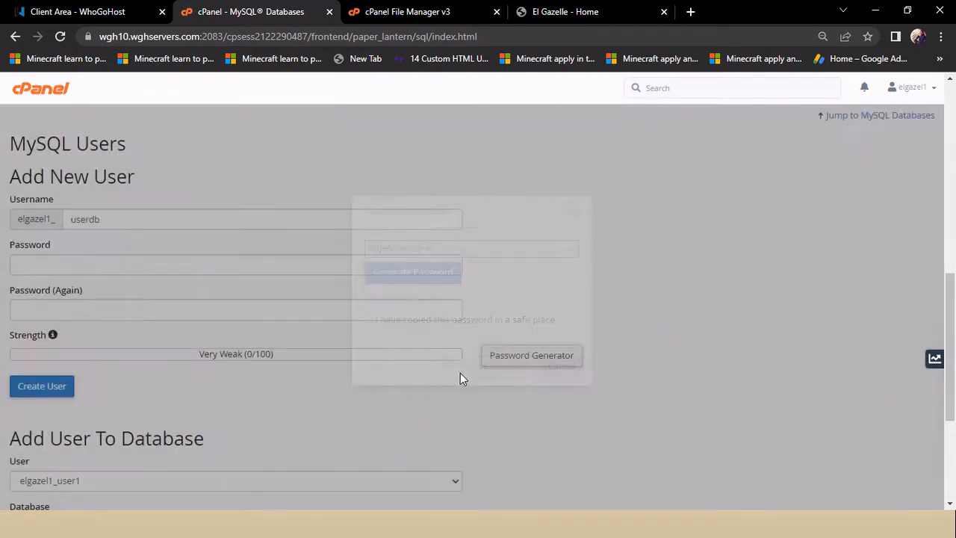
{"action": "left_click", "coordinate": [94, 267]}
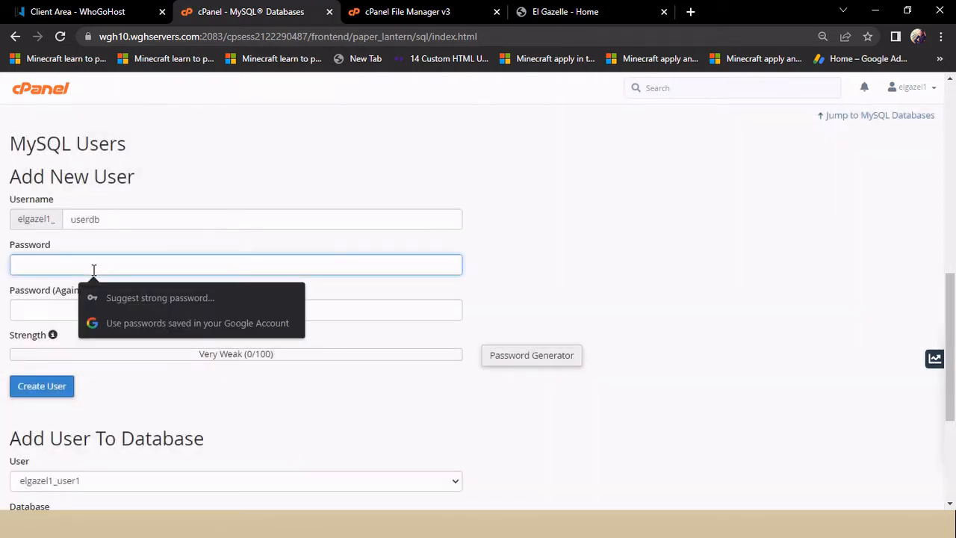
{"action": "type", "text": "•••••"}
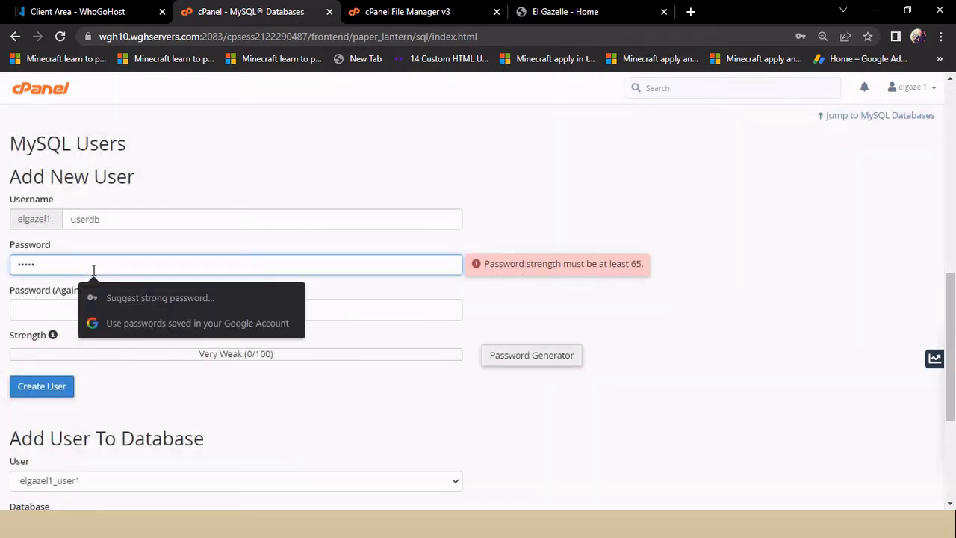
{"action": "type", "text": "•••••"}
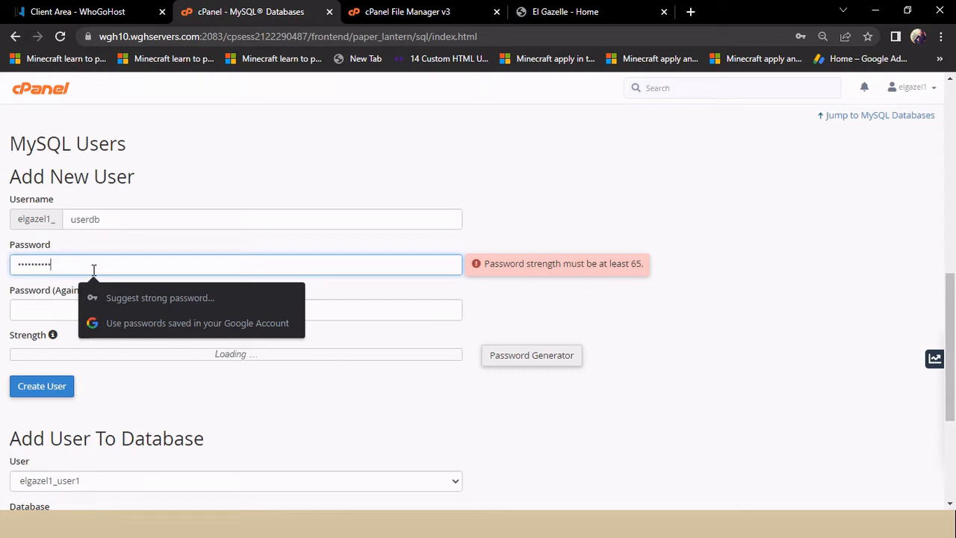
{"action": "left_click", "coordinate": [38, 306]}
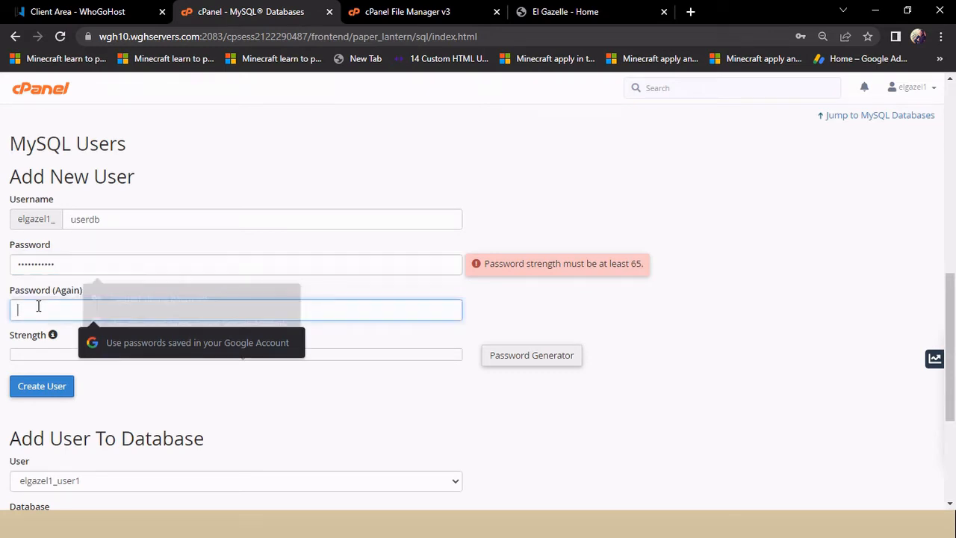
{"action": "type", "text": "•"}
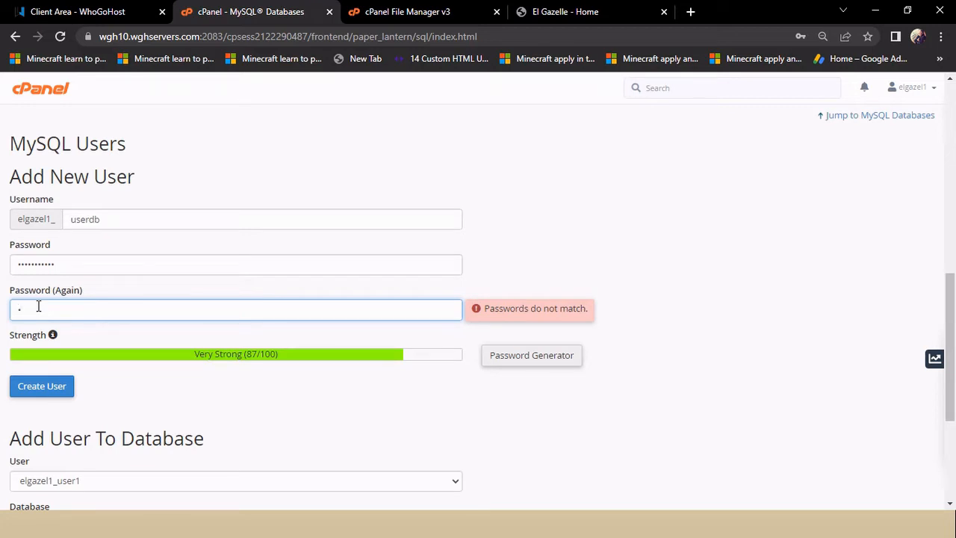
{"action": "type", "text": "••••••••••"}
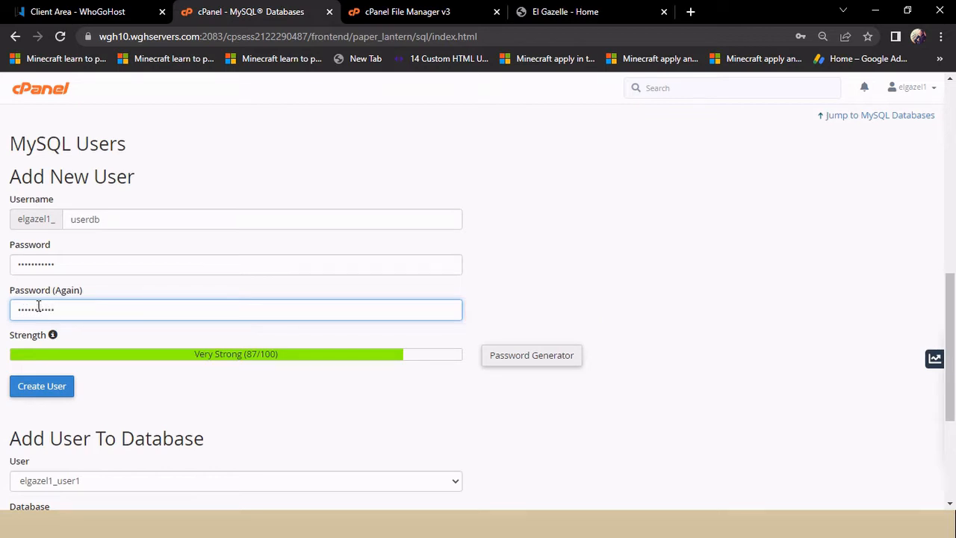
{"action": "left_click", "coordinate": [52, 386]}
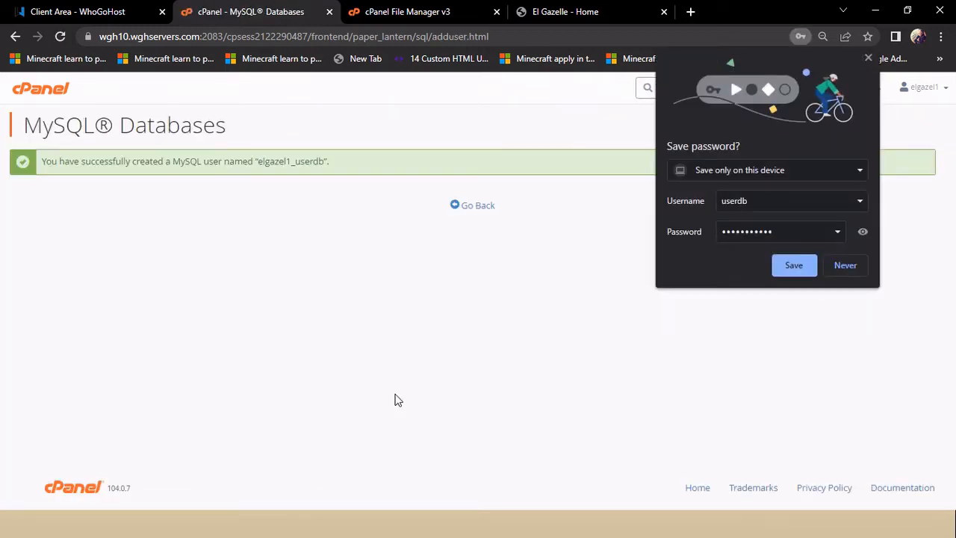
Step: Decline the browser's password save, go back, and scroll to the current users and Add User To Database section
{"action": "left_click", "coordinate": [846, 267]}
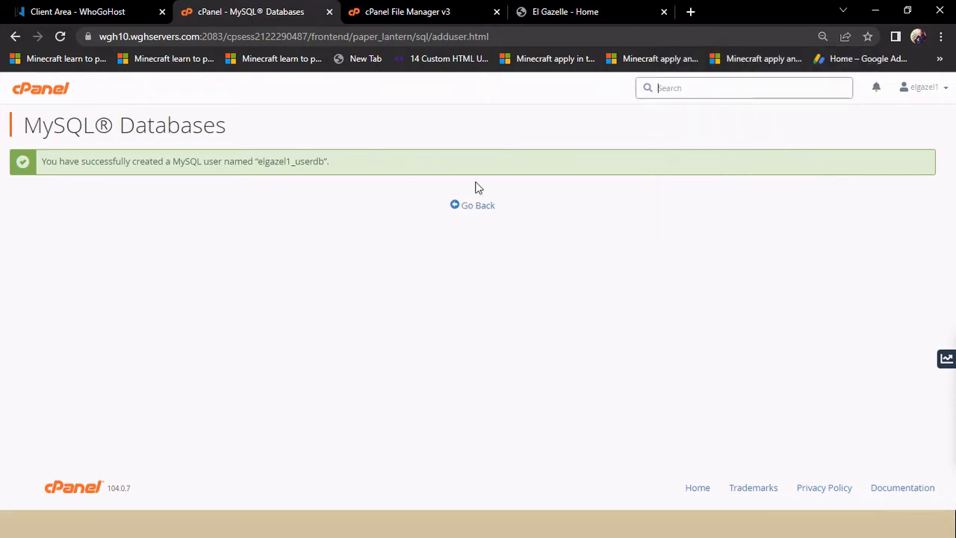
{"action": "left_click", "coordinate": [481, 210]}
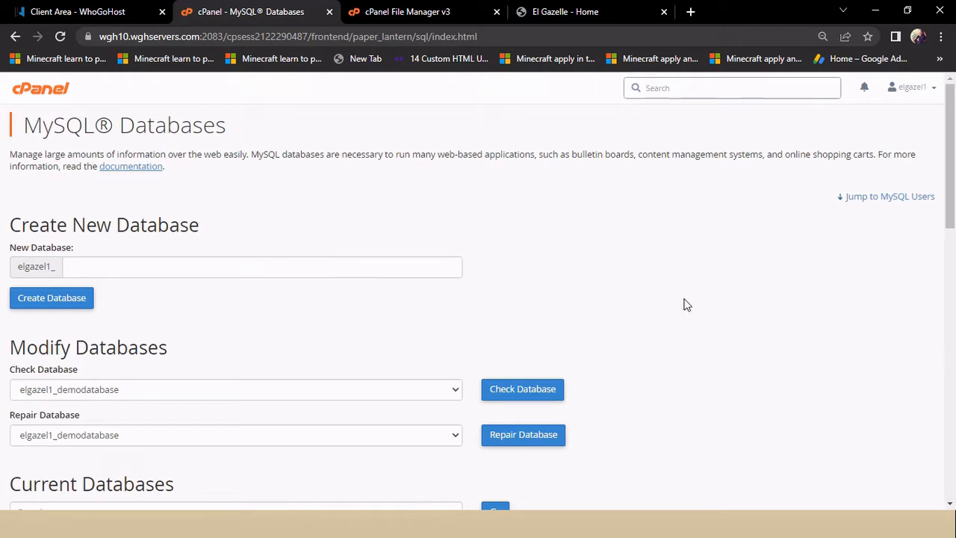
{"action": "scroll", "coordinate": [686, 303], "scroll_direction": "down", "scroll_amount": 3}
{"action": "scroll", "coordinate": [686, 303], "scroll_direction": "down", "scroll_amount": 5}
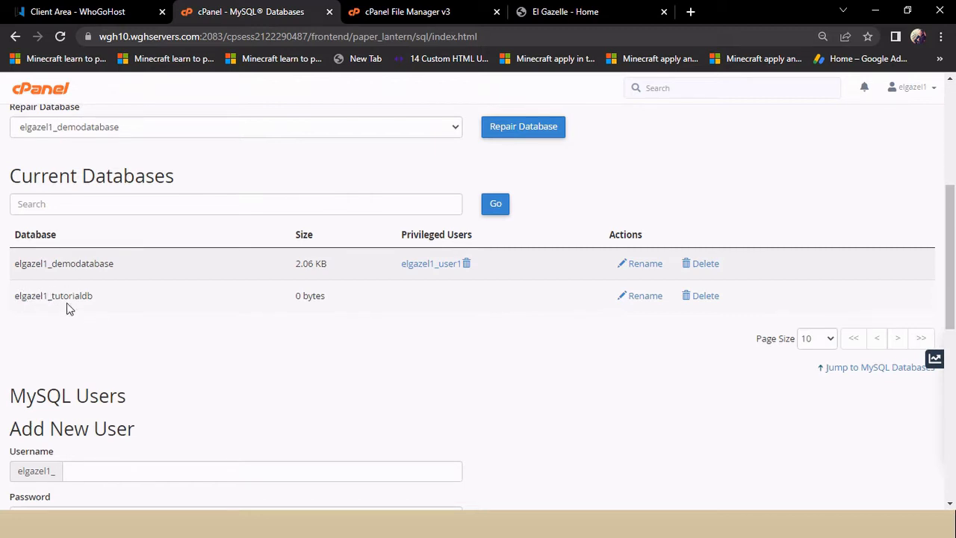
{"action": "scroll", "coordinate": [437, 363], "scroll_direction": "down", "scroll_amount": 2}
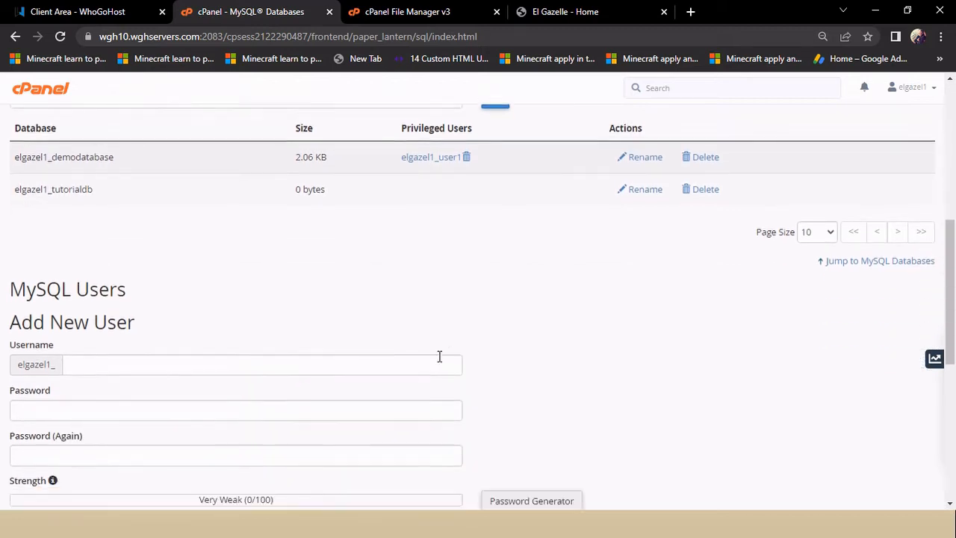
{"action": "scroll", "coordinate": [441, 359], "scroll_direction": "down", "scroll_amount": 2}
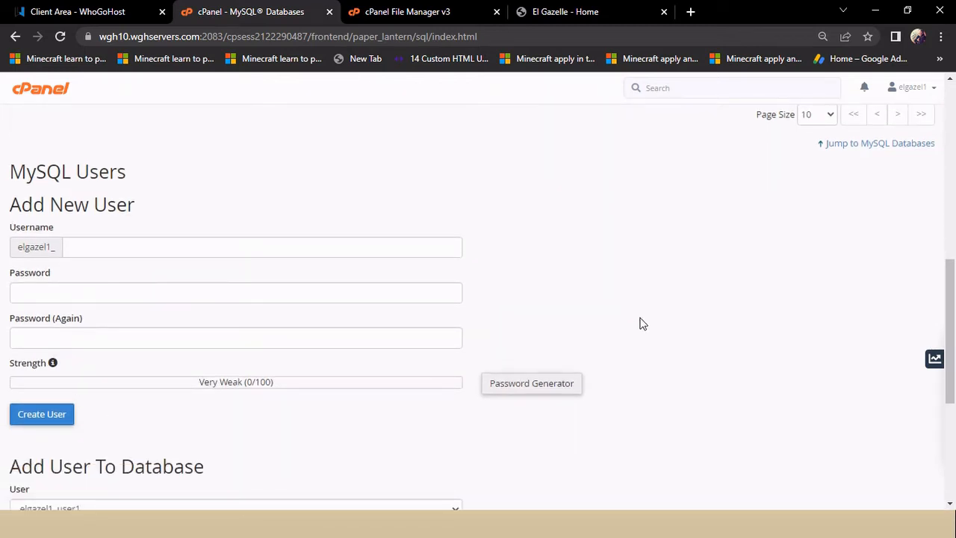
{"action": "scroll", "coordinate": [689, 293], "scroll_direction": "down", "scroll_amount": 1}
{"action": "scroll", "coordinate": [690, 292], "scroll_direction": "down", "scroll_amount": 3}
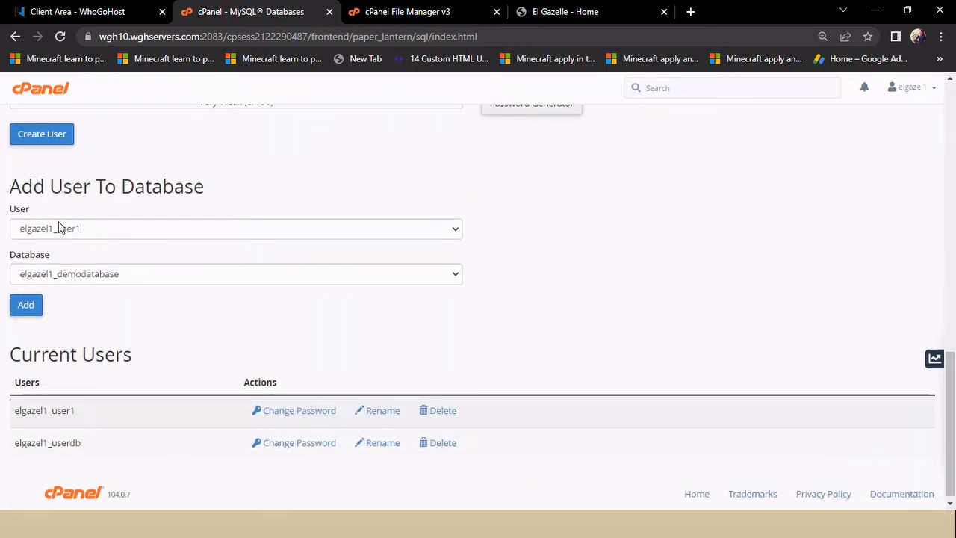
Step: Choose user elgazel1_userdb and database elgazel1_tutorialdb under Add User To Database, then add them
{"action": "left_click", "coordinate": [100, 229]}
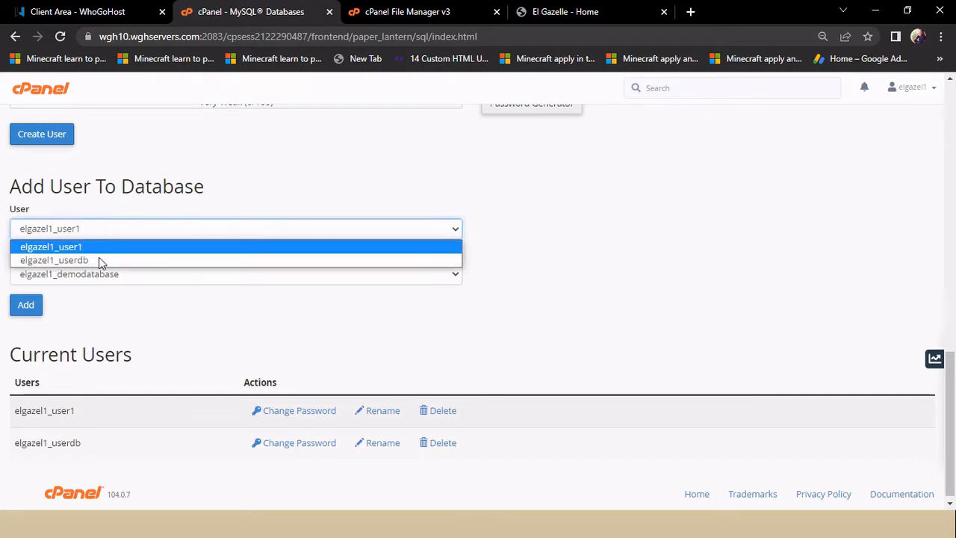
{"action": "left_click", "coordinate": [265, 203]}
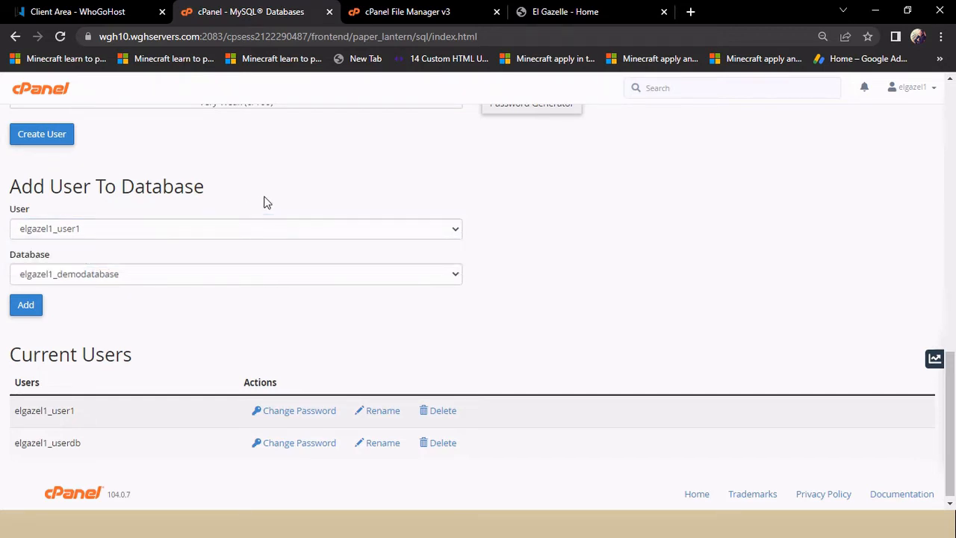
{"action": "left_click", "coordinate": [138, 275]}
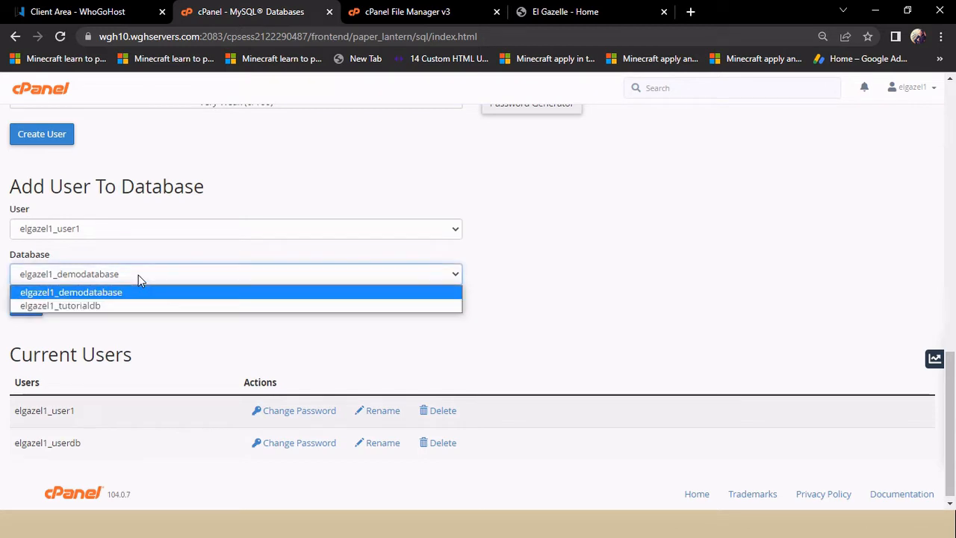
{"action": "left_click", "coordinate": [112, 305]}
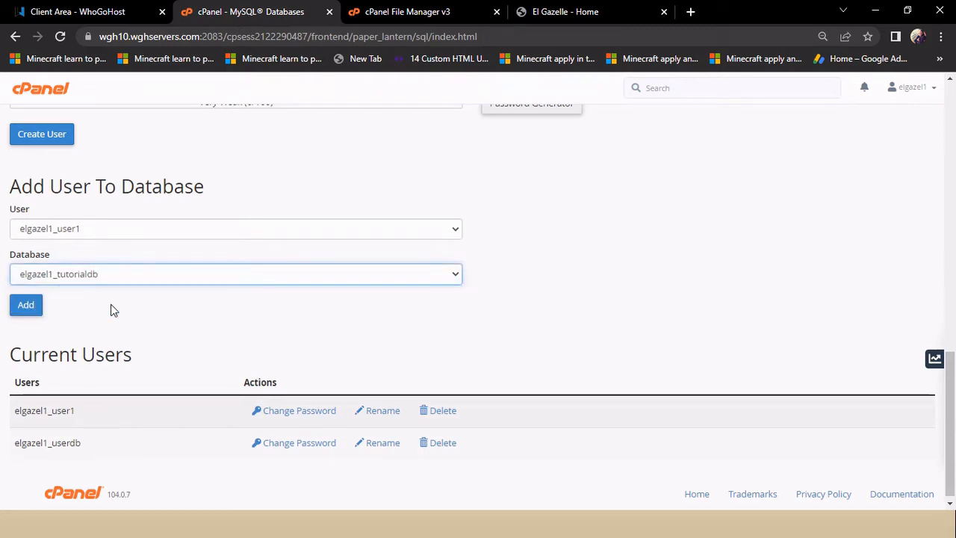
{"action": "left_click", "coordinate": [146, 233]}
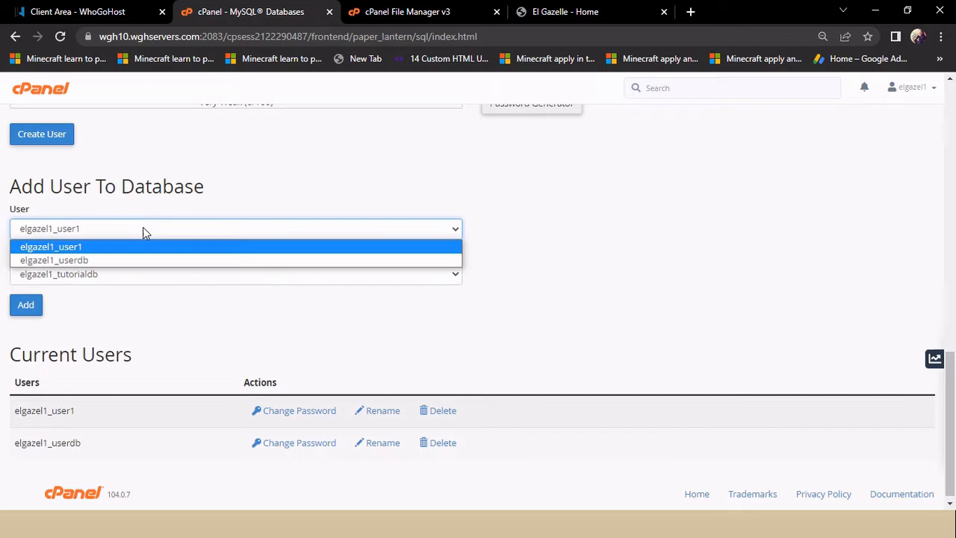
{"action": "left_click", "coordinate": [110, 261]}
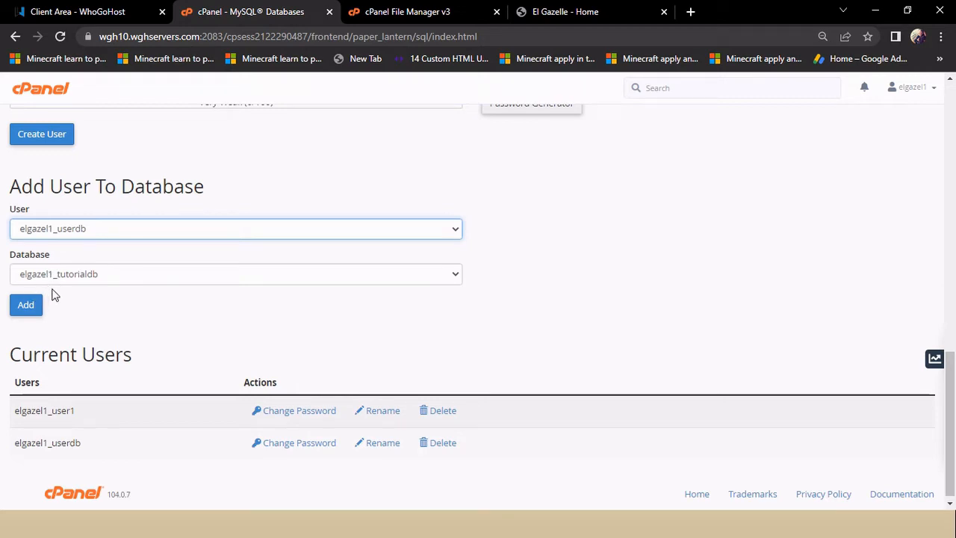
{"action": "left_click", "coordinate": [28, 306]}
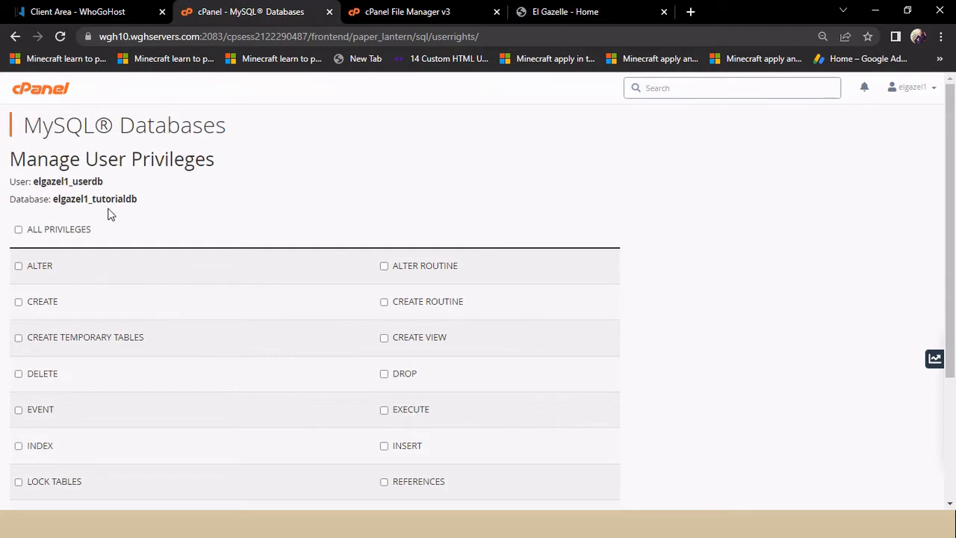
Step: Tick ALL PRIVILEGES for userdb on tutorialdb and save with Make Changes
{"action": "left_click", "coordinate": [19, 230]}
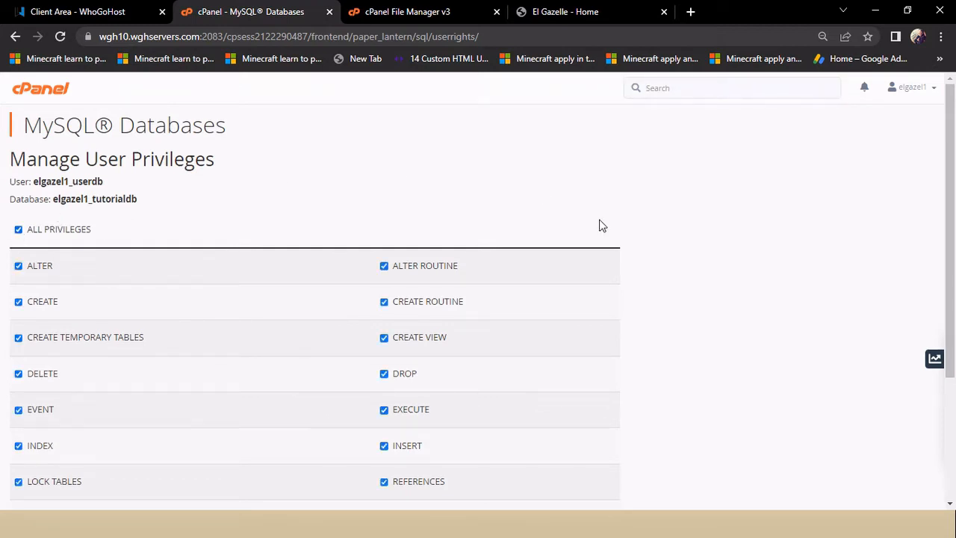
{"action": "scroll", "coordinate": [602, 226], "scroll_direction": "down", "scroll_amount": 3}
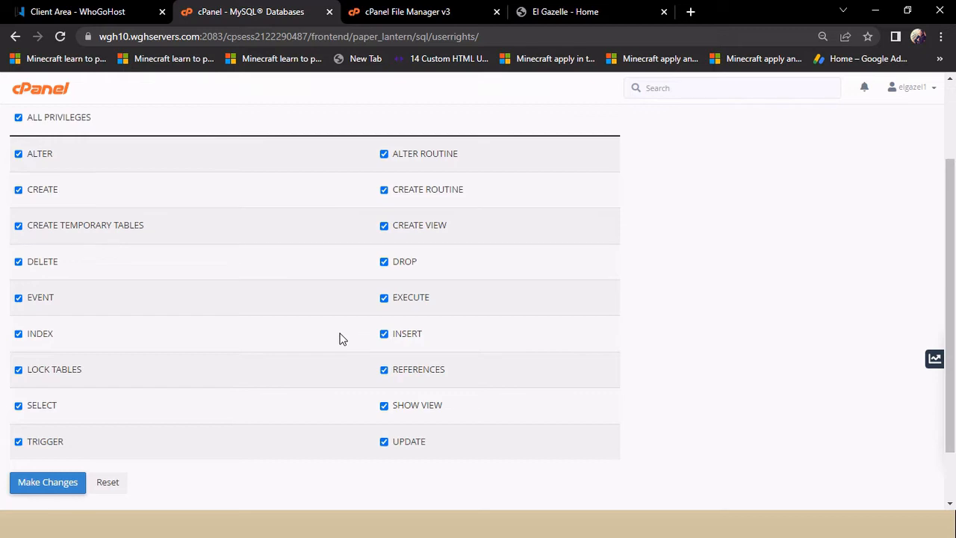
{"action": "left_click", "coordinate": [42, 482]}
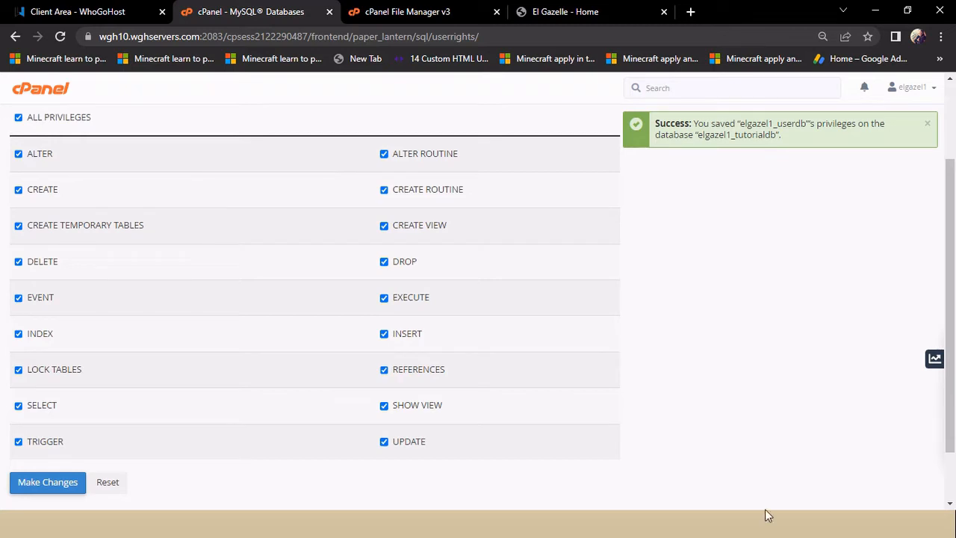
{"action": "scroll", "coordinate": [950, 384], "scroll_direction": "down", "scroll_amount": 2}
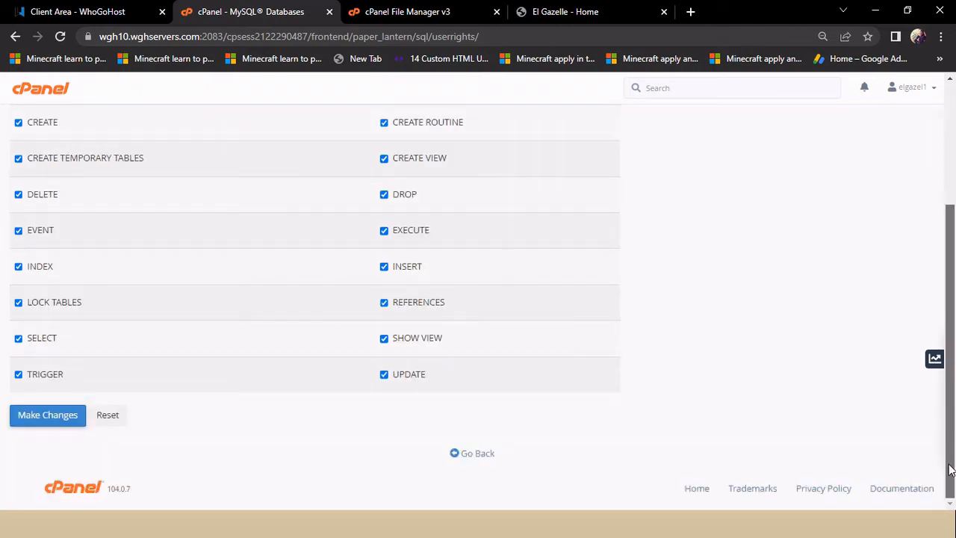
Step: Go back to the cPanel home page and launch phpMyAdmin from the Databases section
{"action": "left_click", "coordinate": [470, 457]}
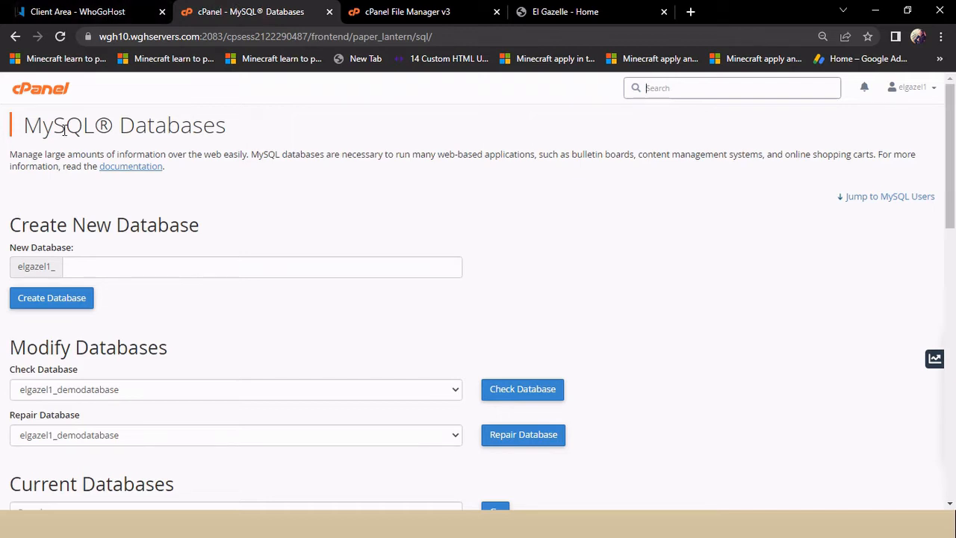
{"action": "left_click", "coordinate": [43, 93]}
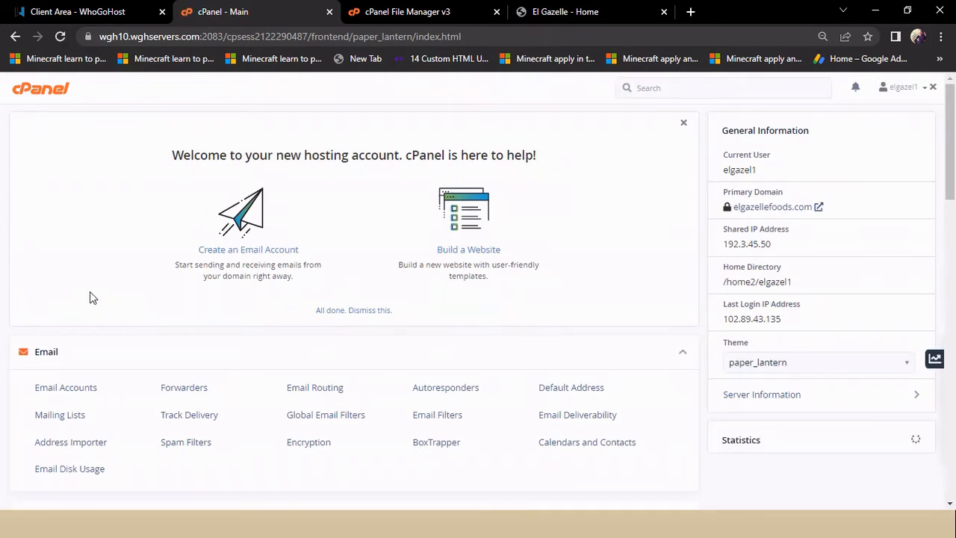
{"action": "scroll", "coordinate": [90, 297], "scroll_direction": "down", "scroll_amount": 2}
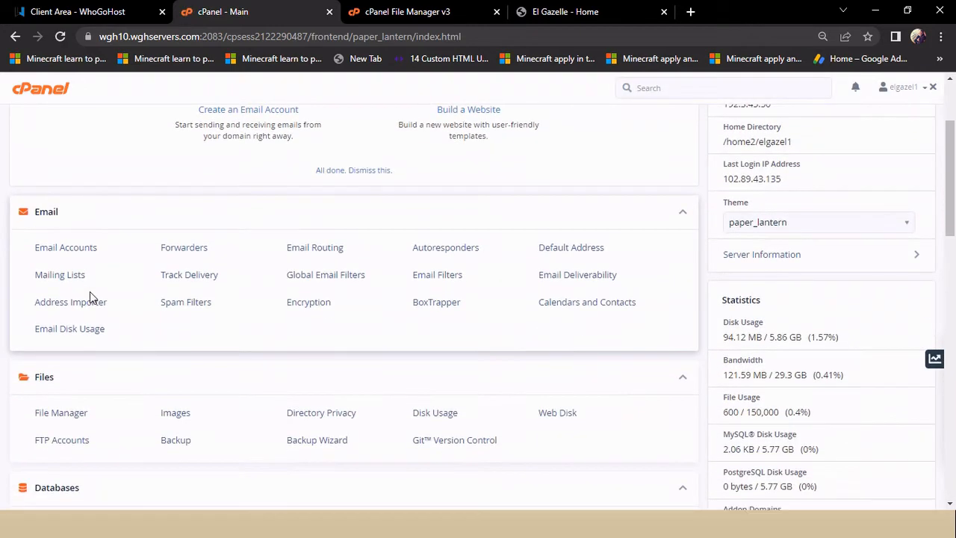
{"action": "scroll", "coordinate": [90, 295], "scroll_direction": "down", "scroll_amount": 3}
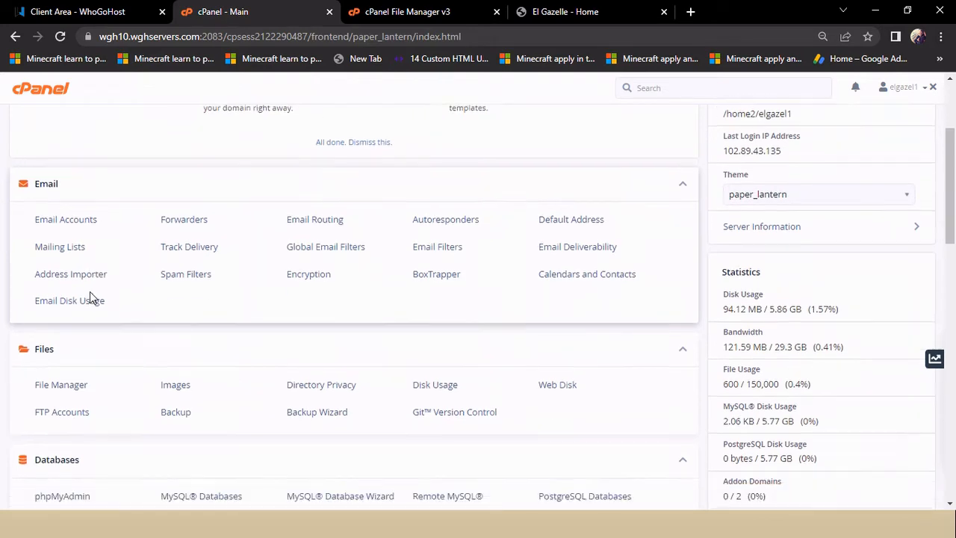
{"action": "scroll", "coordinate": [89, 291], "scroll_direction": "down", "scroll_amount": 1}
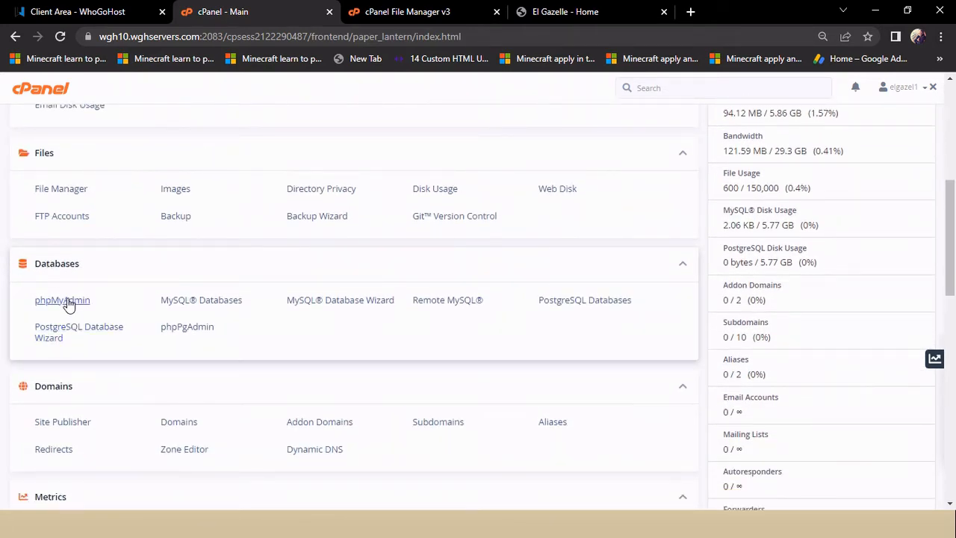
{"action": "left_click", "coordinate": [69, 301]}
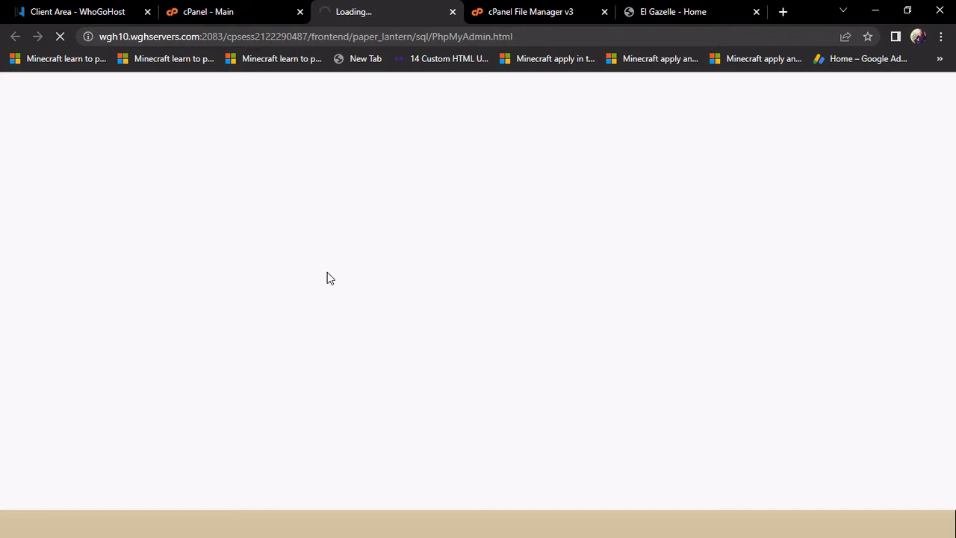
Step: Switch to the El Gazelle site and open the FORM page via the navigation menu
{"action": "left_click", "coordinate": [676, 12]}
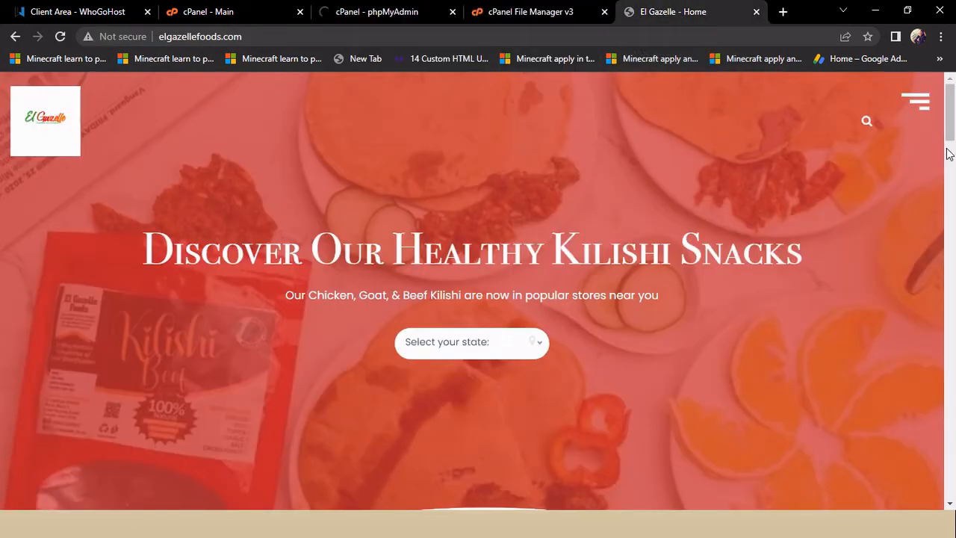
{"action": "left_click", "coordinate": [912, 109]}
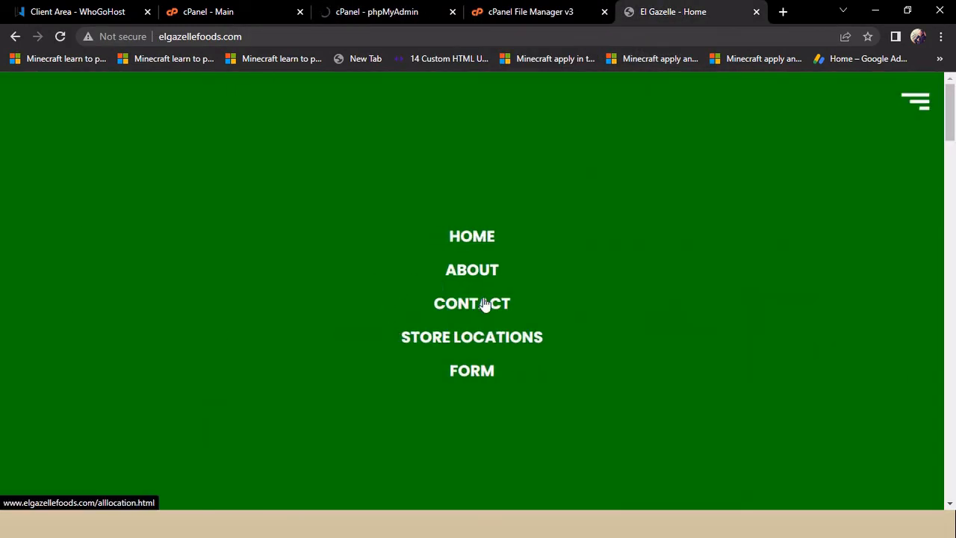
{"action": "left_click", "coordinate": [472, 374]}
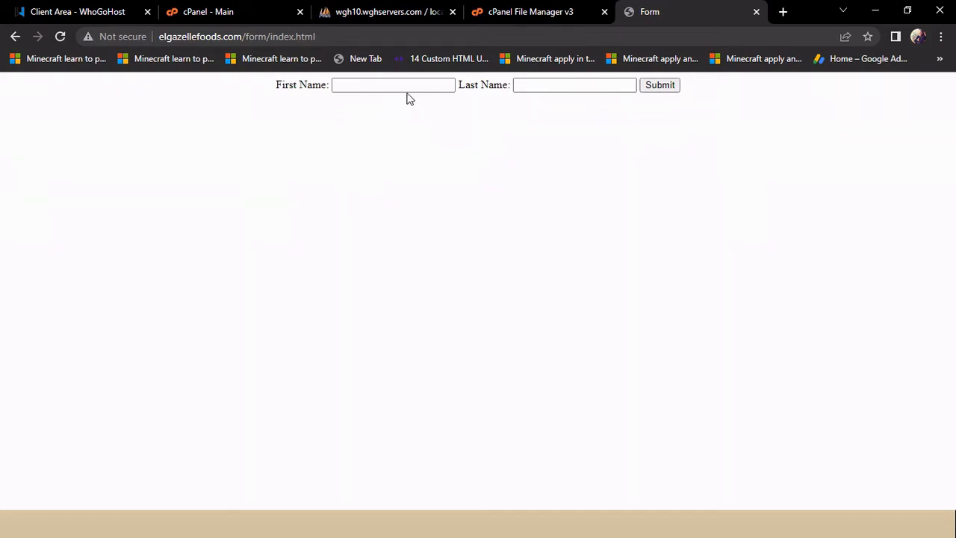
Step: Enter a sample first name and last name in the First Name and Last Name fields
{"action": "left_click", "coordinate": [368, 88]}
{"action": "left_click", "coordinate": [368, 87]}
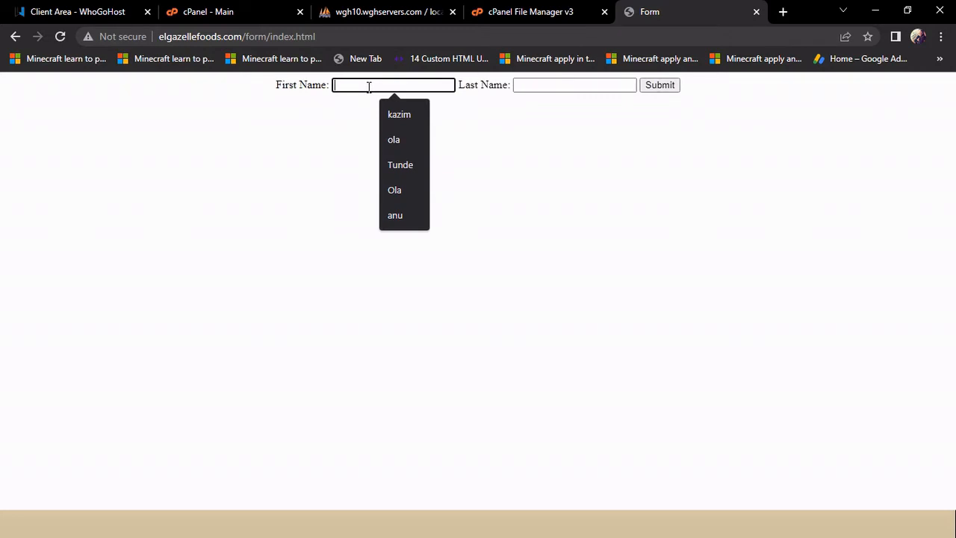
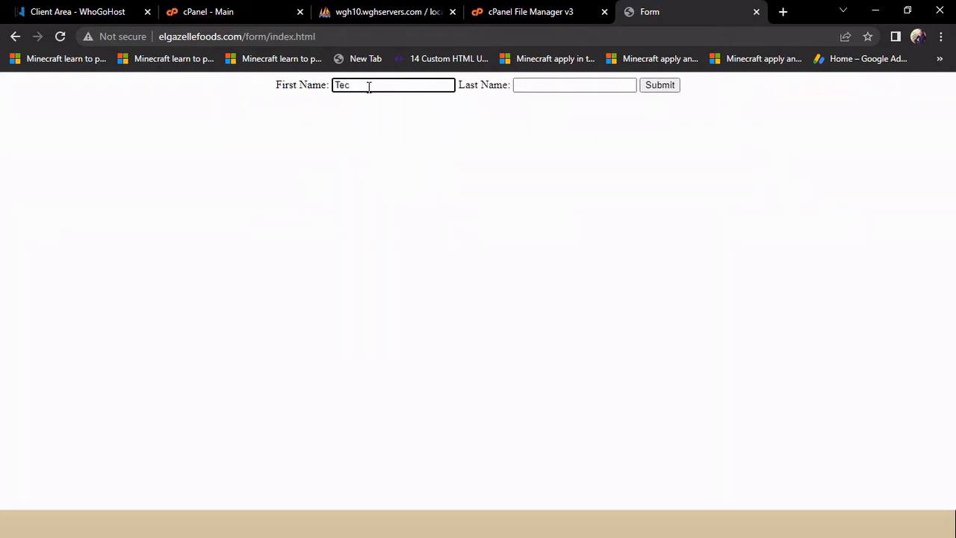
{"action": "left_click", "coordinate": [532, 85]}
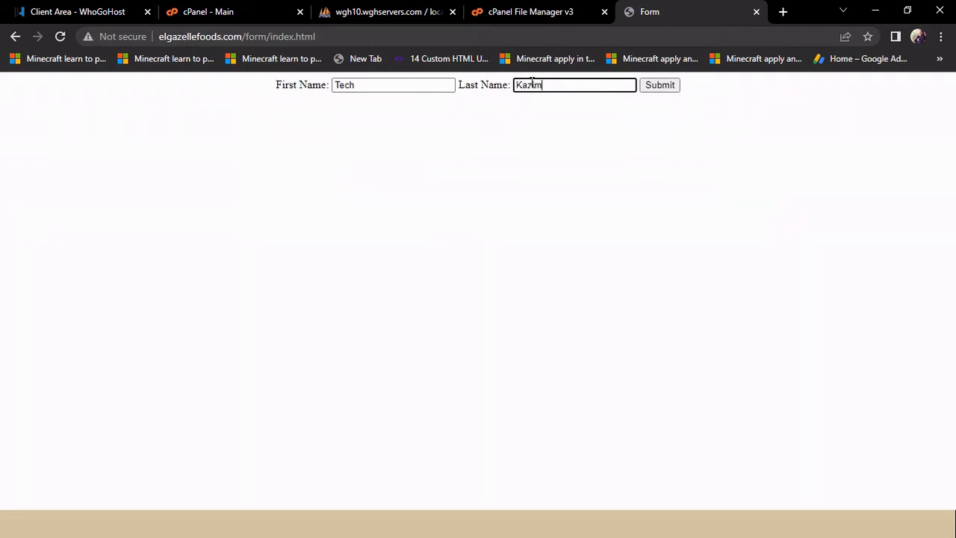
Step: Submit the name form, select the access-denied connection error text, and switch to phpMyAdmin
{"action": "left_click", "coordinate": [653, 87]}
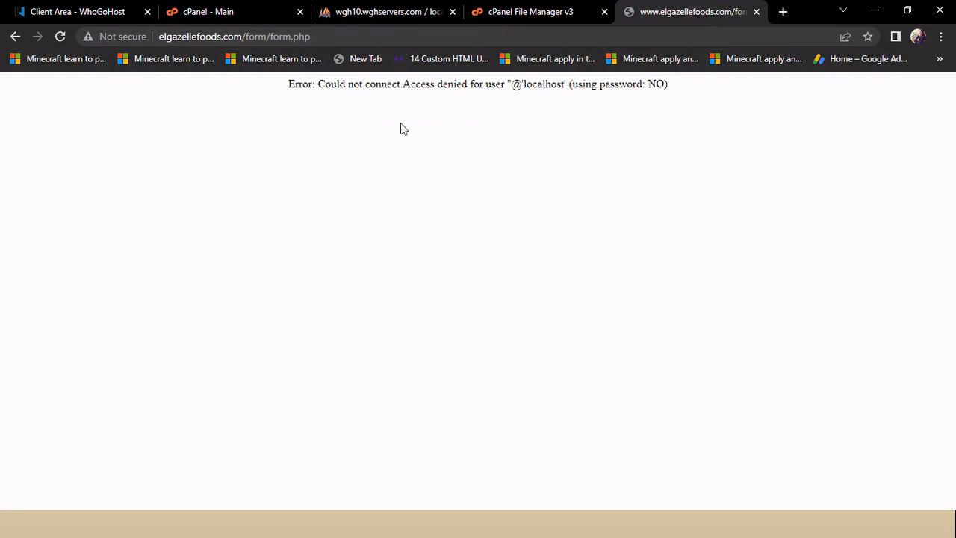
{"action": "left_click_drag", "start_coordinate": [287, 85], "coordinate": [656, 96]}
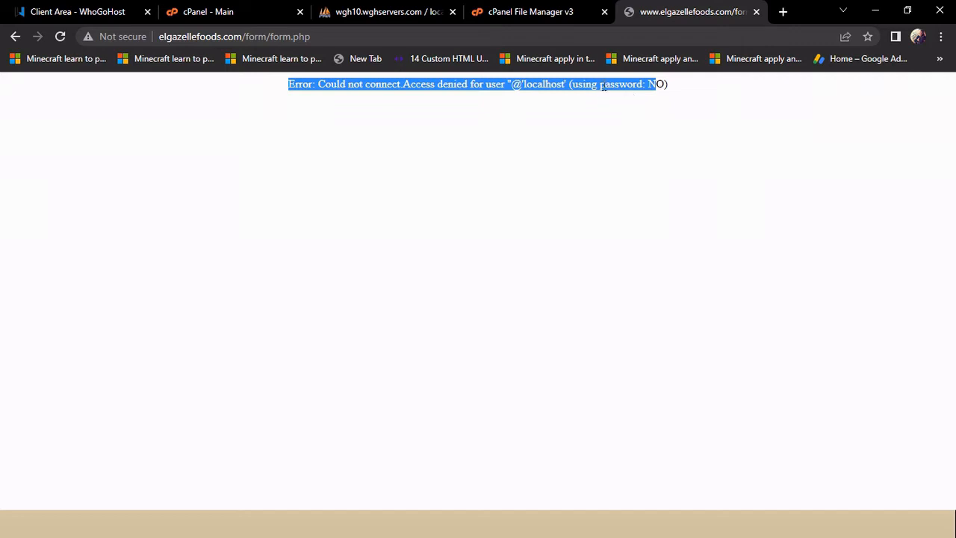
{"action": "left_click", "coordinate": [414, 13]}
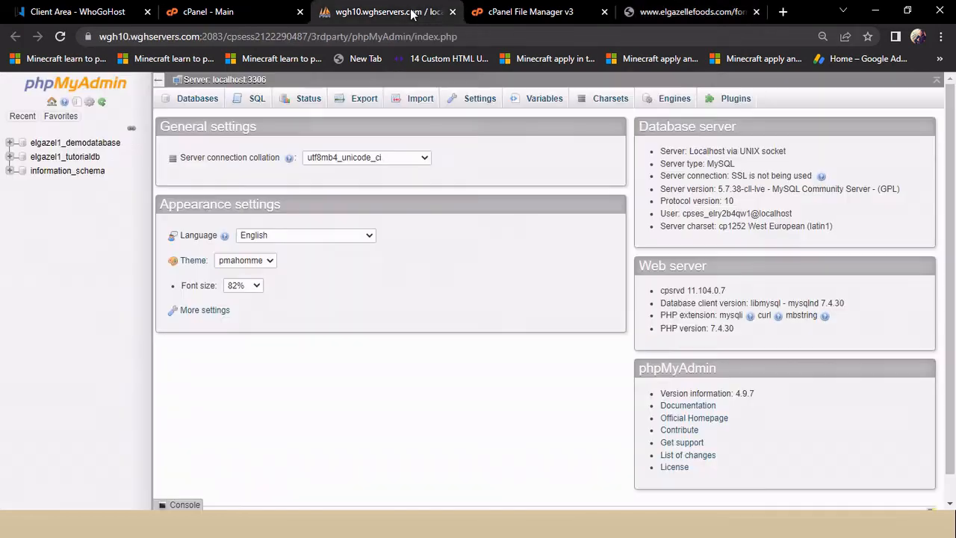
Step: Open elgazel1_tutorialdb in phpMyAdmin, note it has no tables, then switch to File Manager's public_html listing
{"action": "left_click", "coordinate": [78, 161]}
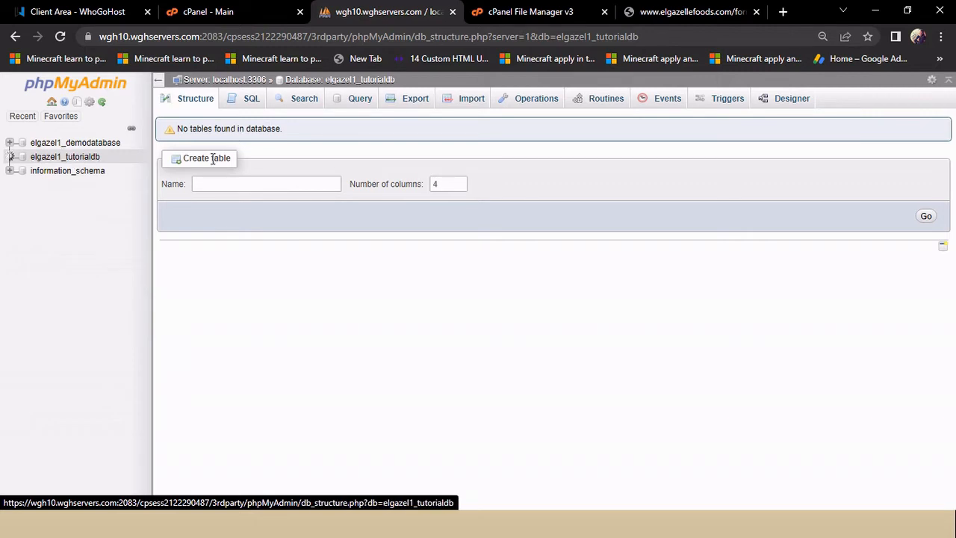
{"action": "left_click", "coordinate": [229, 184]}
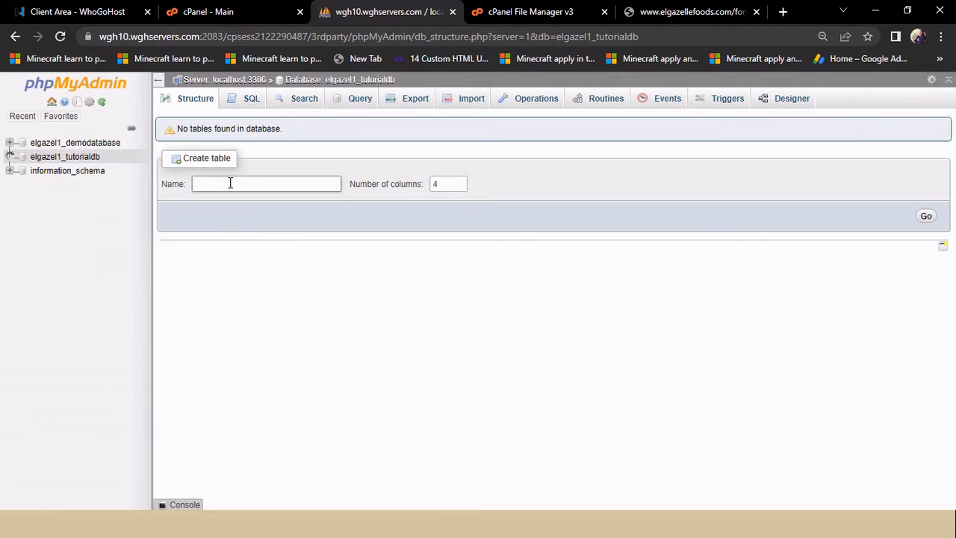
{"action": "left_click", "coordinate": [230, 184]}
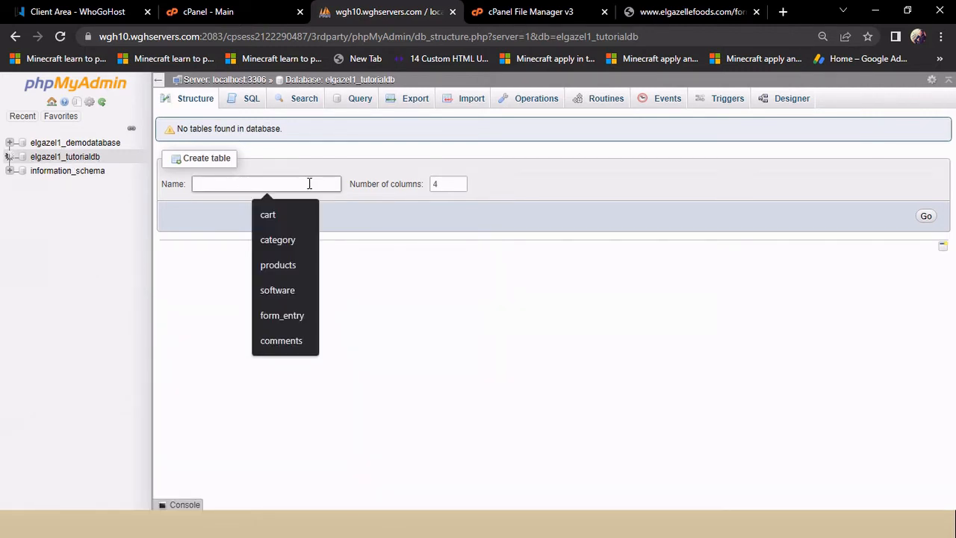
{"action": "left_click", "coordinate": [514, 14]}
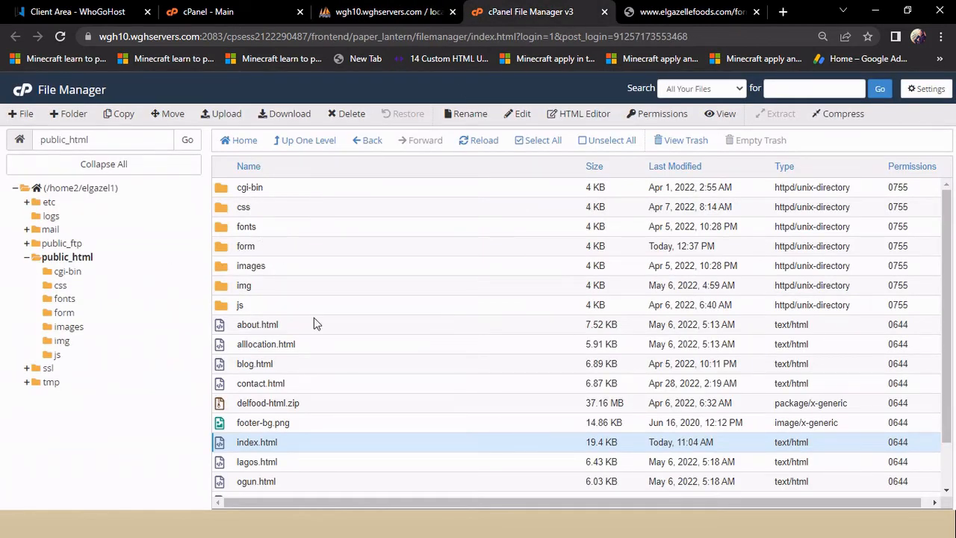
Step: Open form/form.php in the File Manager code editor, highlight the form_entry table name, and return to phpMyAdmin
{"action": "double_click", "coordinate": [279, 250]}
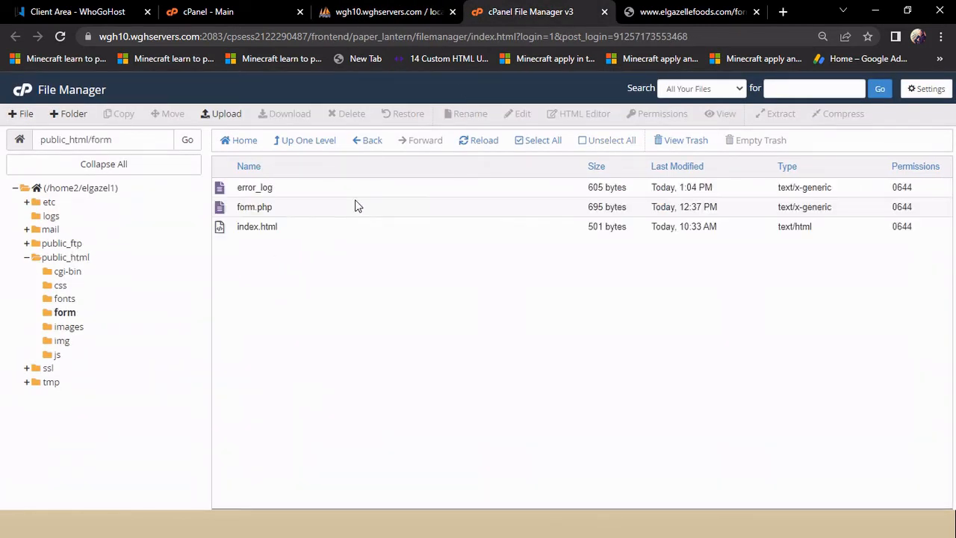
{"action": "left_click", "coordinate": [291, 214]}
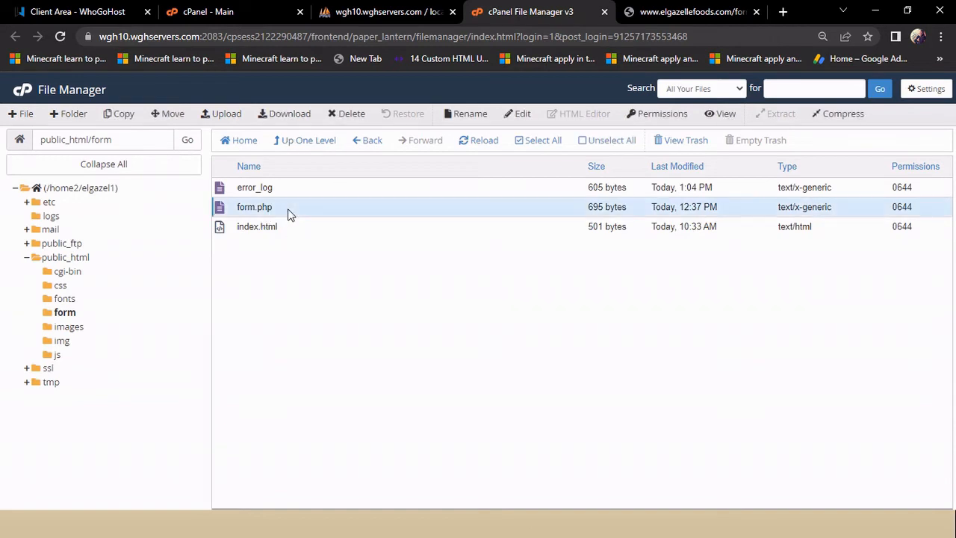
{"action": "left_click", "coordinate": [523, 120]}
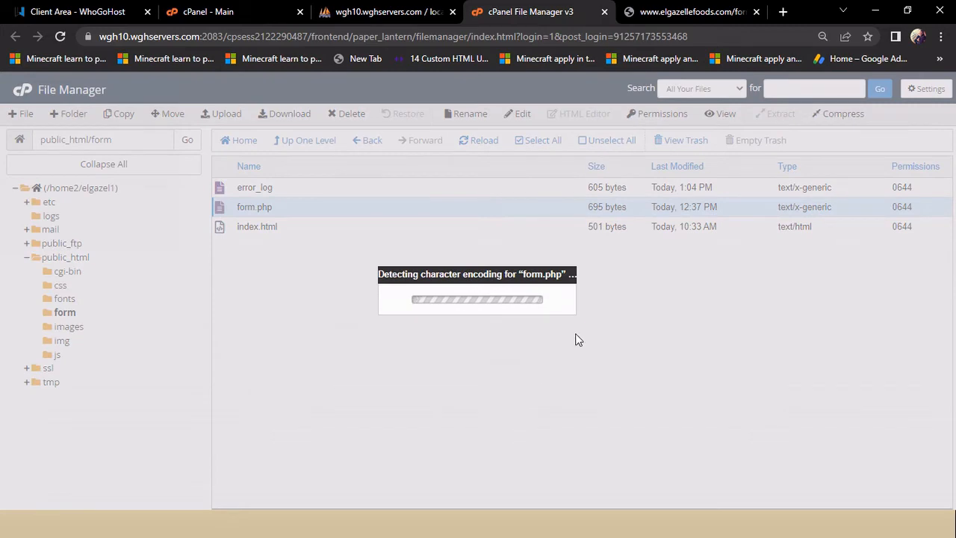
{"action": "left_click", "coordinate": [589, 388]}
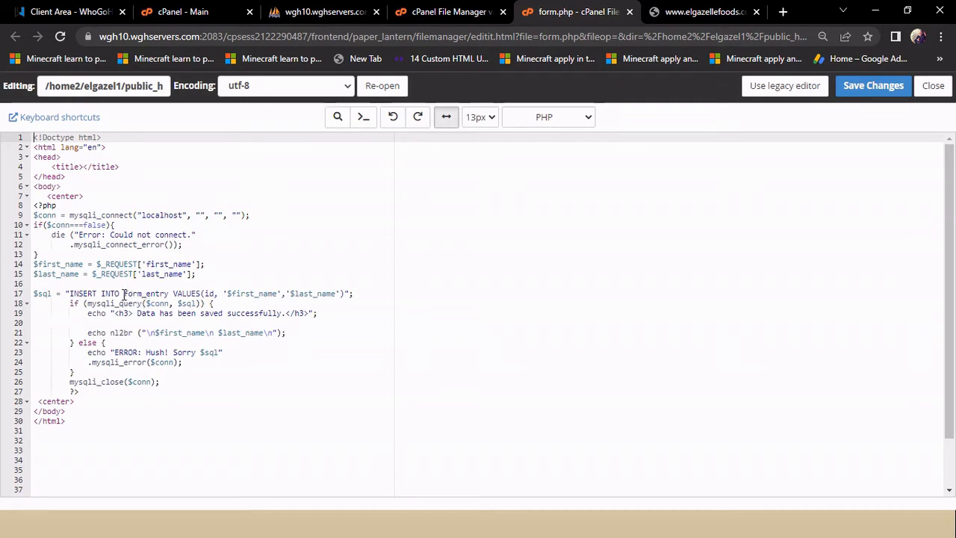
{"action": "left_click_drag", "start_coordinate": [123, 297], "coordinate": [171, 298]}
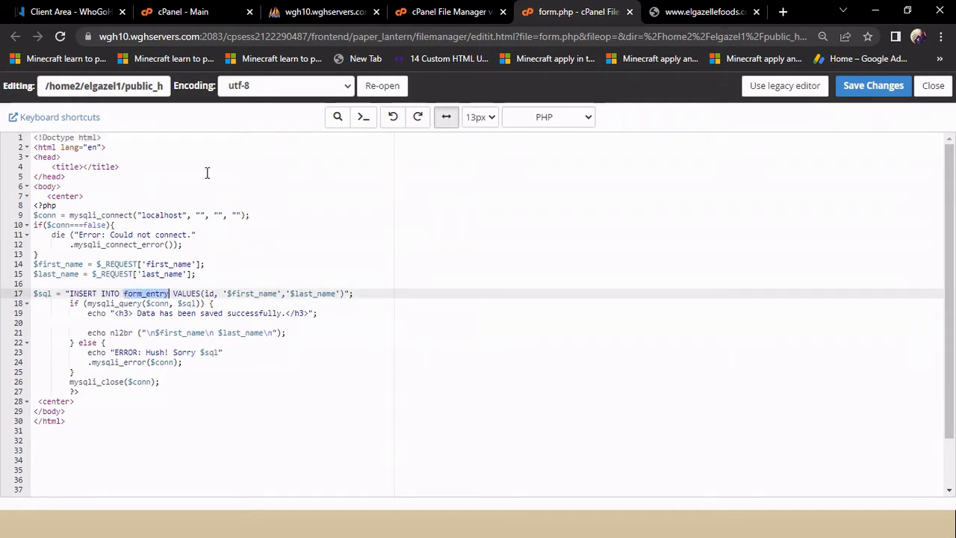
{"action": "left_click", "coordinate": [326, 11]}
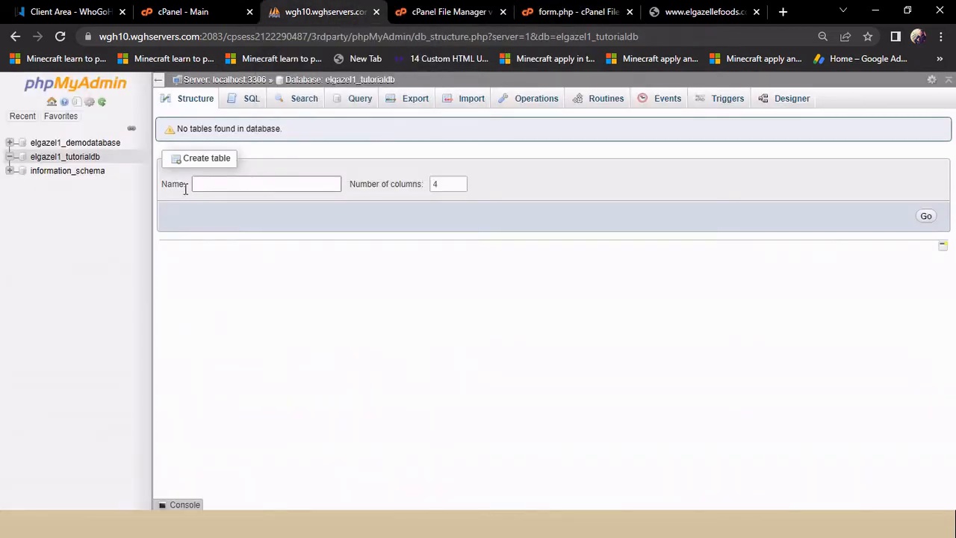
Step: Name the new table form_entry and set it to 3 columns
{"action": "left_click", "coordinate": [221, 186]}
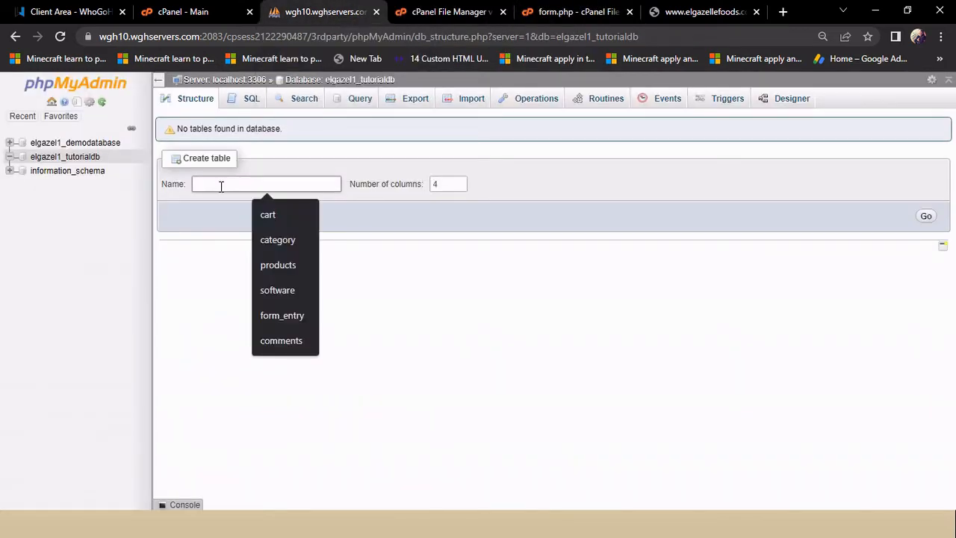
{"action": "type", "text": "form_entry"}
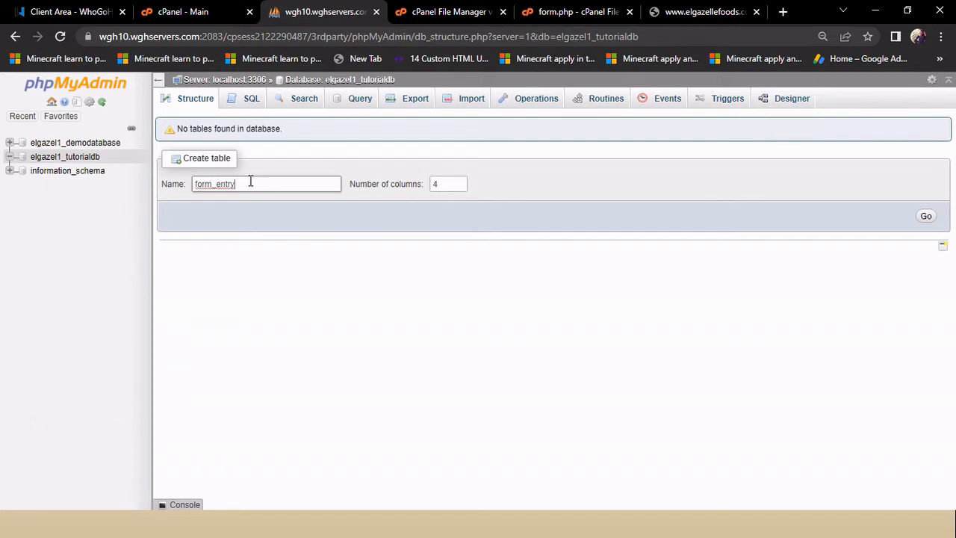
{"action": "left_click", "coordinate": [460, 186]}
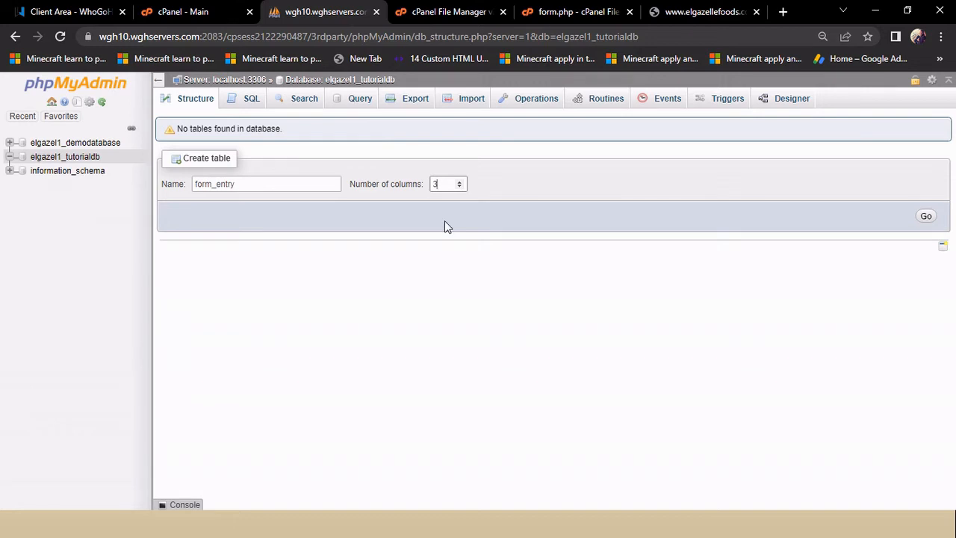
Step: Go back from the website's connection error to the filled-in name form, then return to phpMyAdmin
{"action": "left_click", "coordinate": [687, 11]}
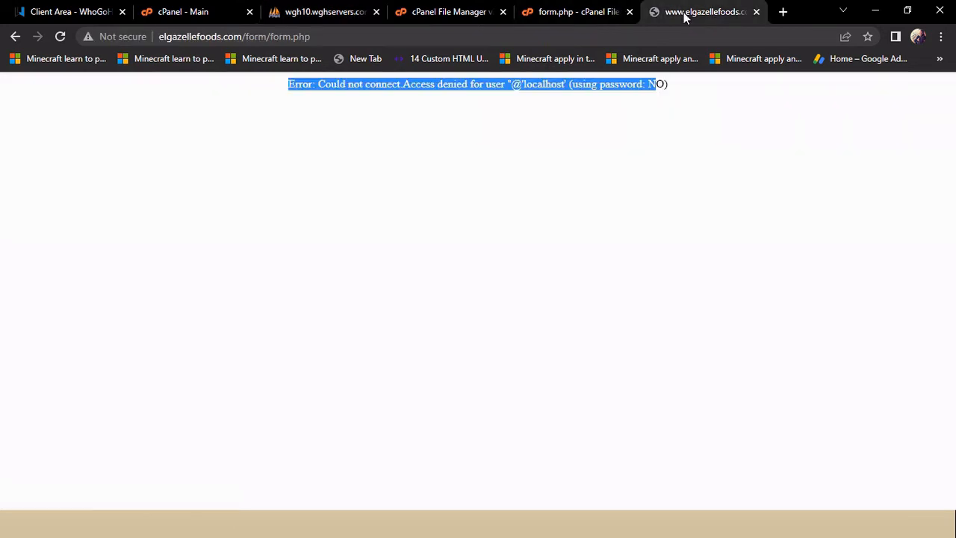
{"action": "left_click", "coordinate": [15, 35]}
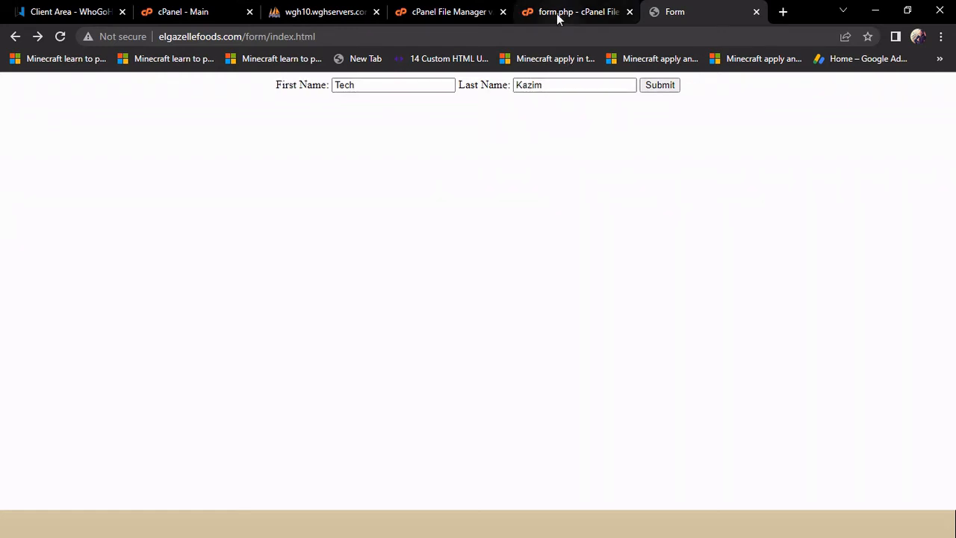
{"action": "left_click", "coordinate": [336, 11]}
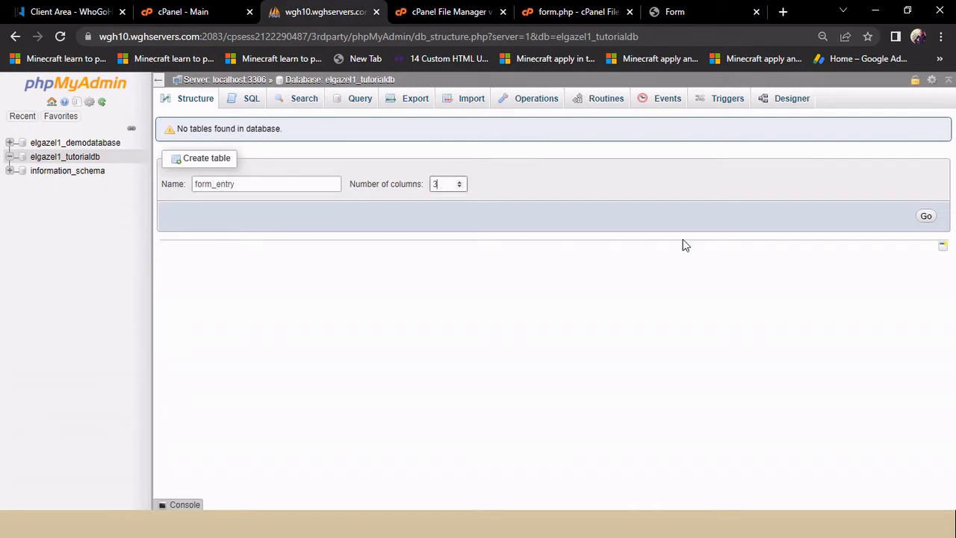
Step: Proceed to the column definition form for form_entry
{"action": "left_click", "coordinate": [927, 217]}
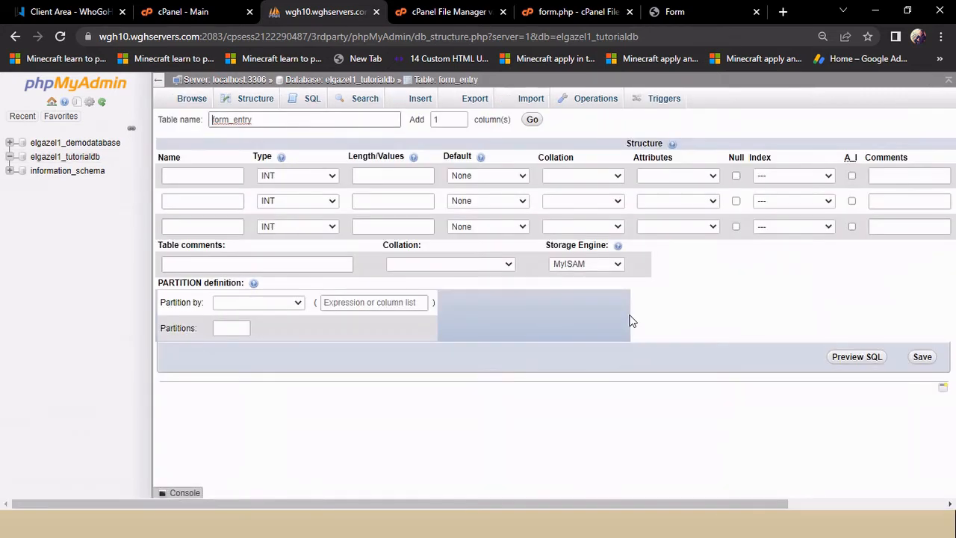
Step: Define the first column as id, length 11, auto-incrementing primary key
{"action": "left_click", "coordinate": [205, 178]}
{"action": "type", "text": "id"}
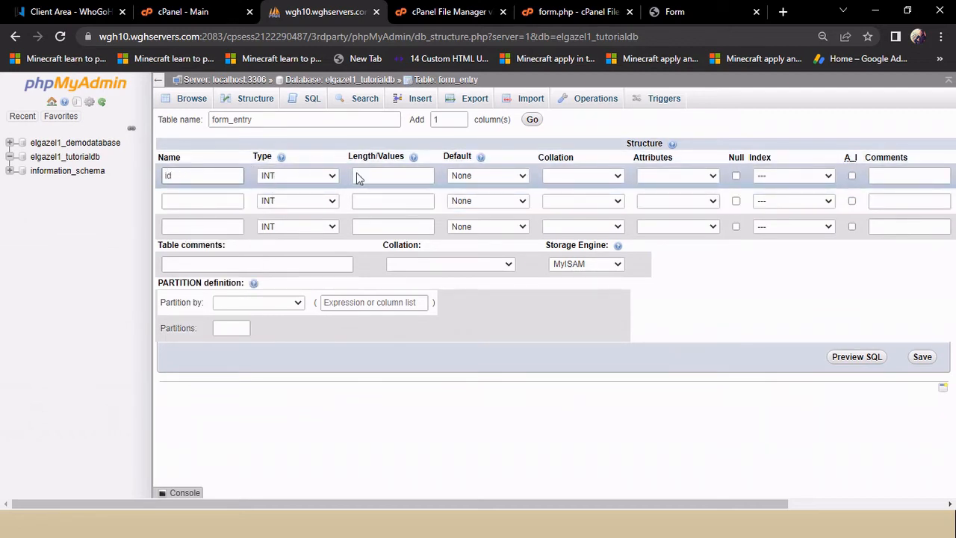
{"action": "left_click", "coordinate": [413, 177]}
{"action": "type", "text": "11"}
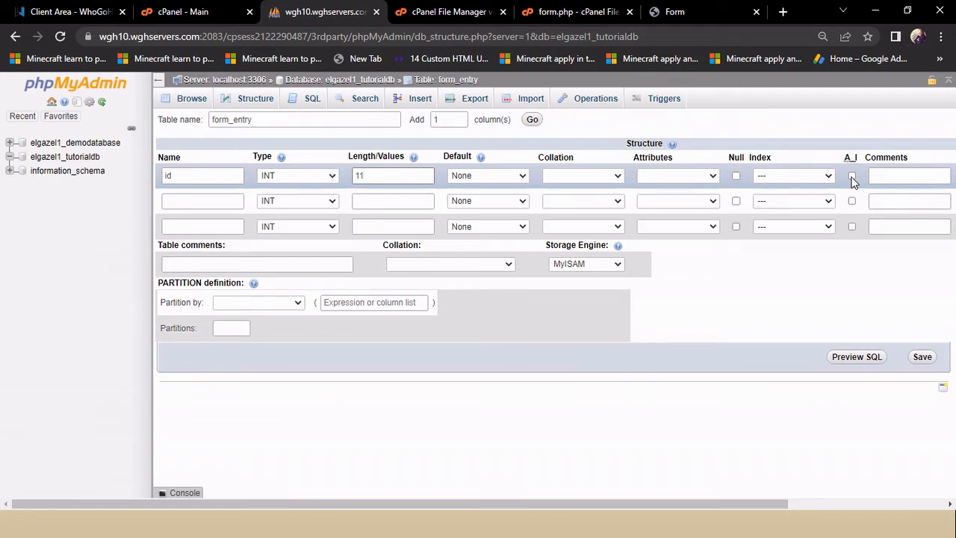
{"action": "left_click", "coordinate": [851, 177]}
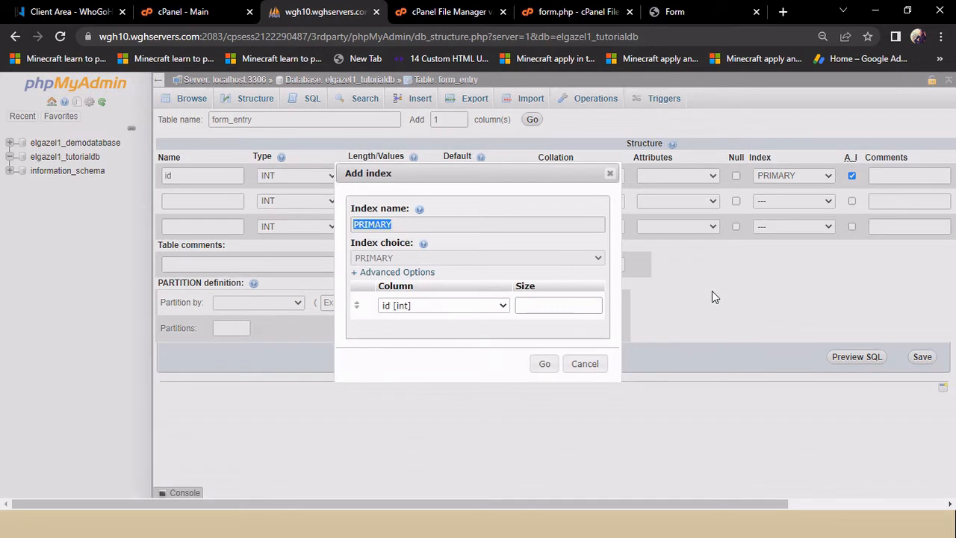
{"action": "left_click", "coordinate": [544, 366]}
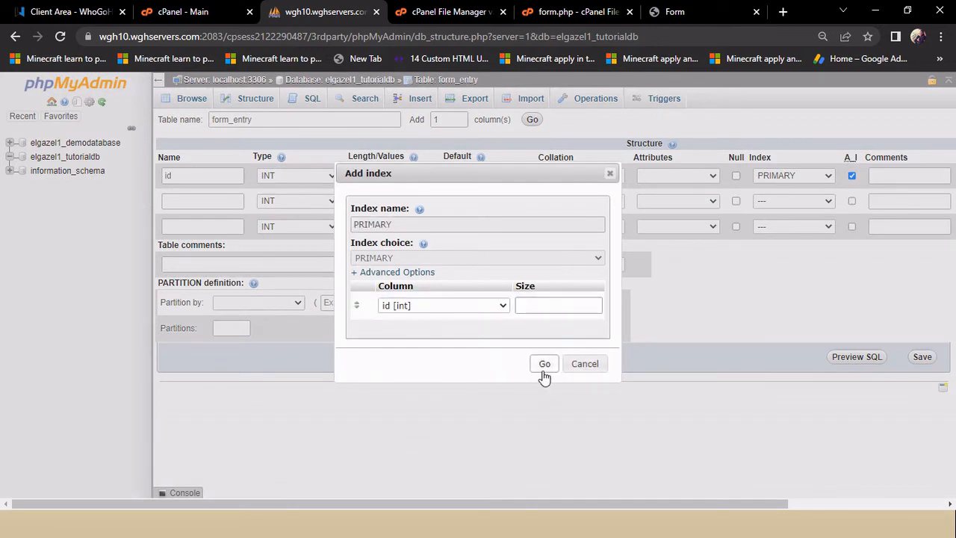
{"action": "left_click", "coordinate": [192, 210]}
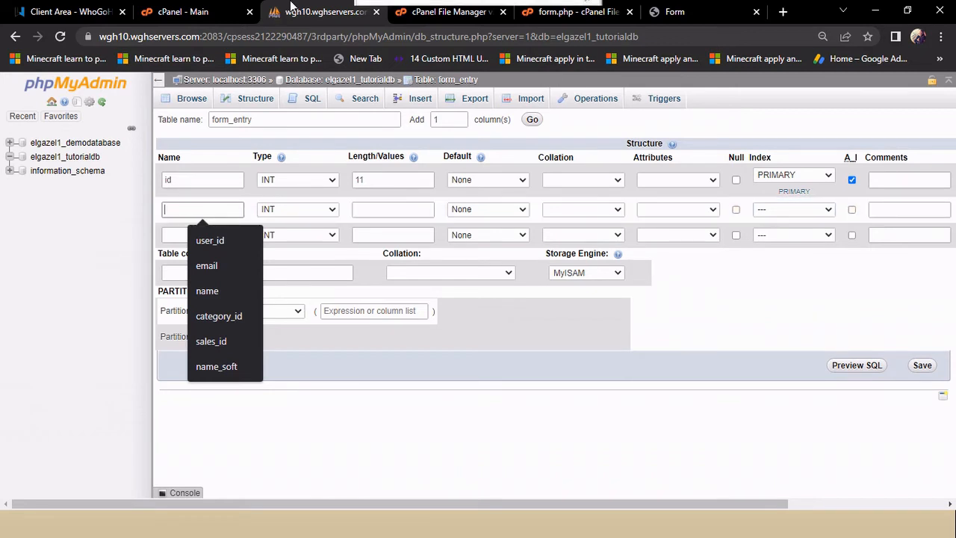
{"action": "left_click", "coordinate": [582, 15]}
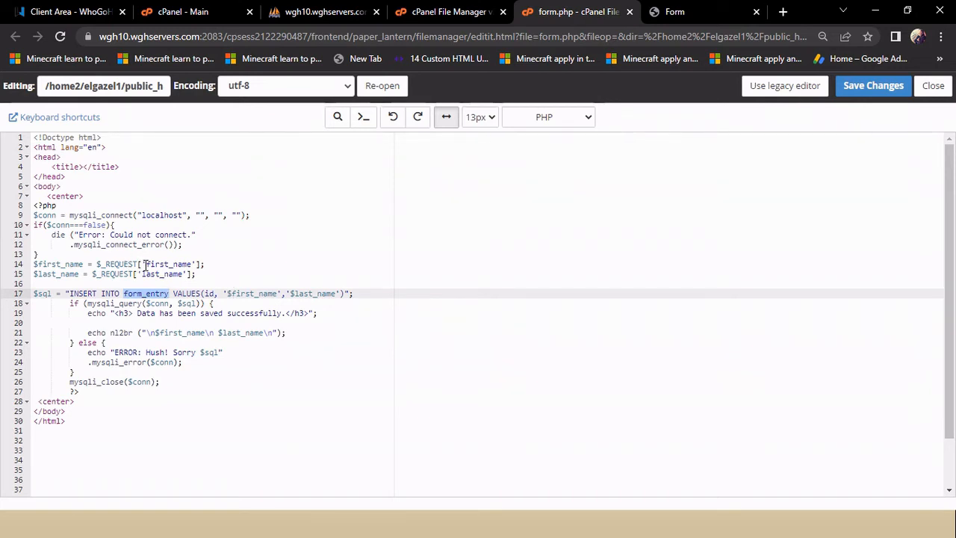
Step: Check the first_name field name in form.php, then return to phpMyAdmin
{"action": "left_click_drag", "start_coordinate": [145, 265], "coordinate": [185, 273]}
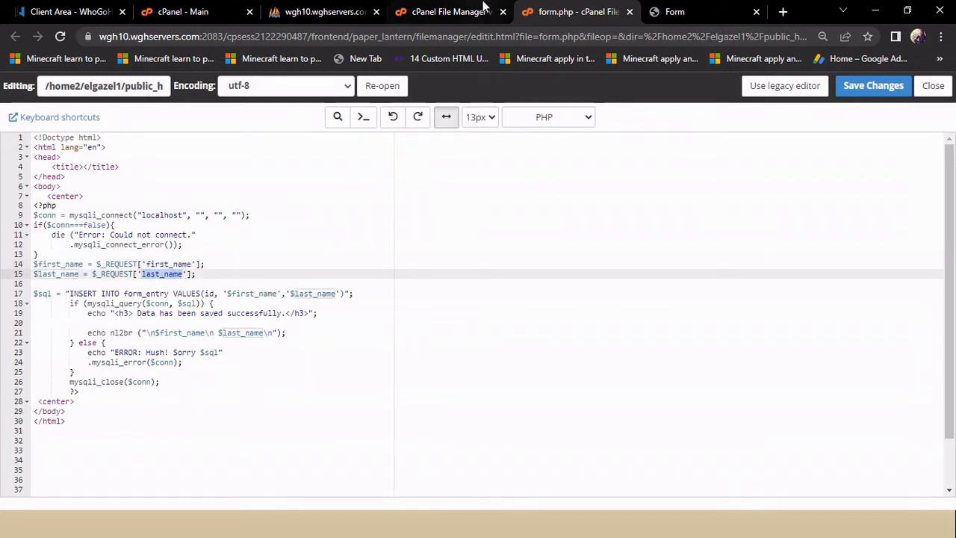
{"action": "left_click", "coordinate": [322, 11]}
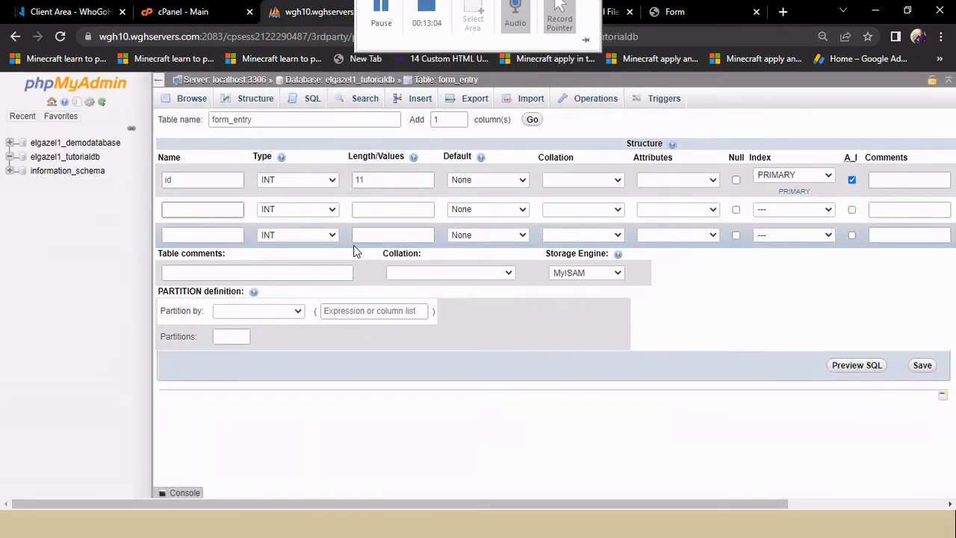
Step: Define the second column as first_name, VARCHAR with length 255
{"action": "left_click", "coordinate": [223, 211]}
{"action": "left_click", "coordinate": [221, 211]}
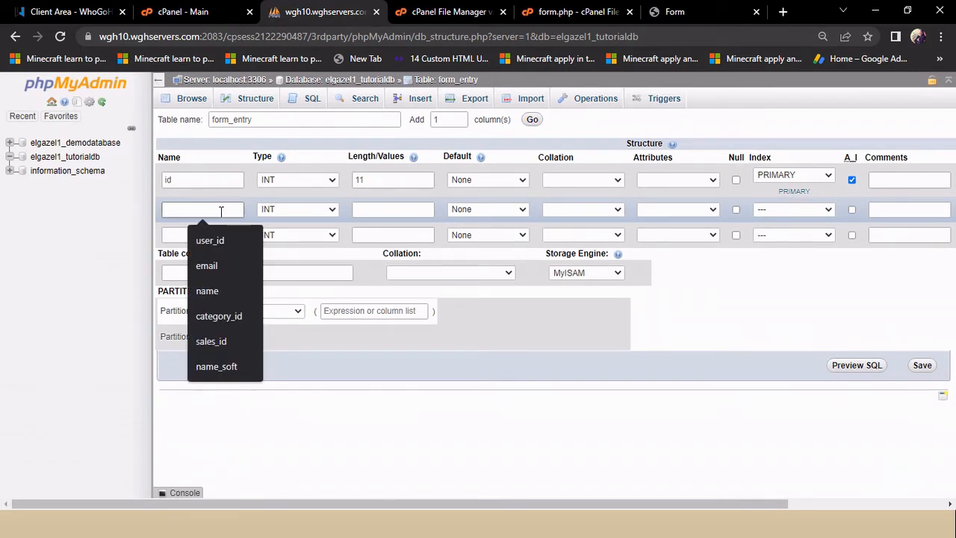
{"action": "type", "text": "first"}
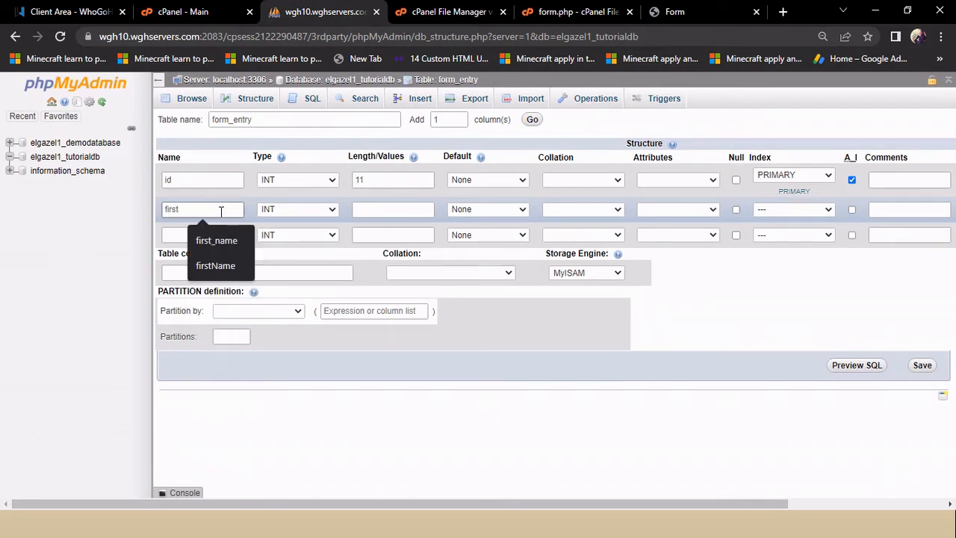
{"action": "left_click", "coordinate": [214, 236]}
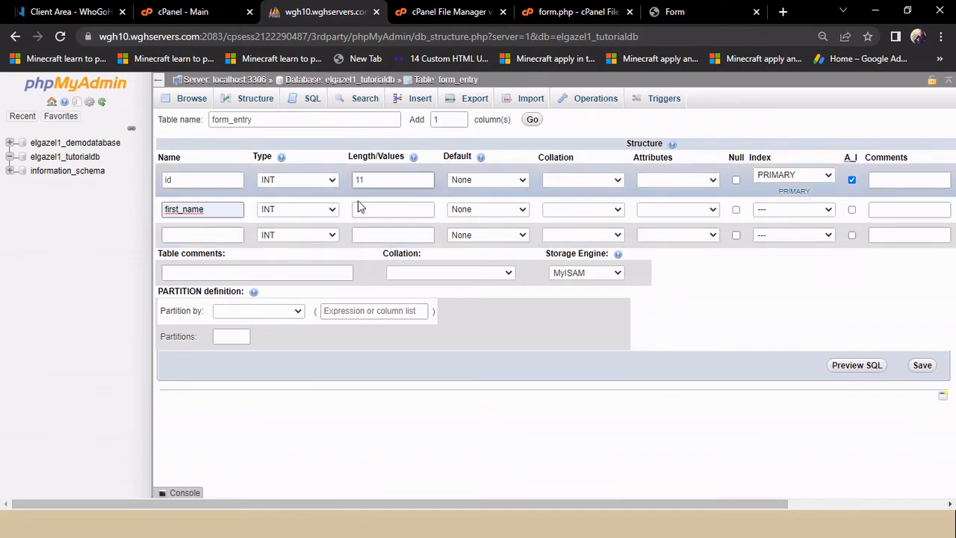
{"action": "left_click", "coordinate": [312, 212]}
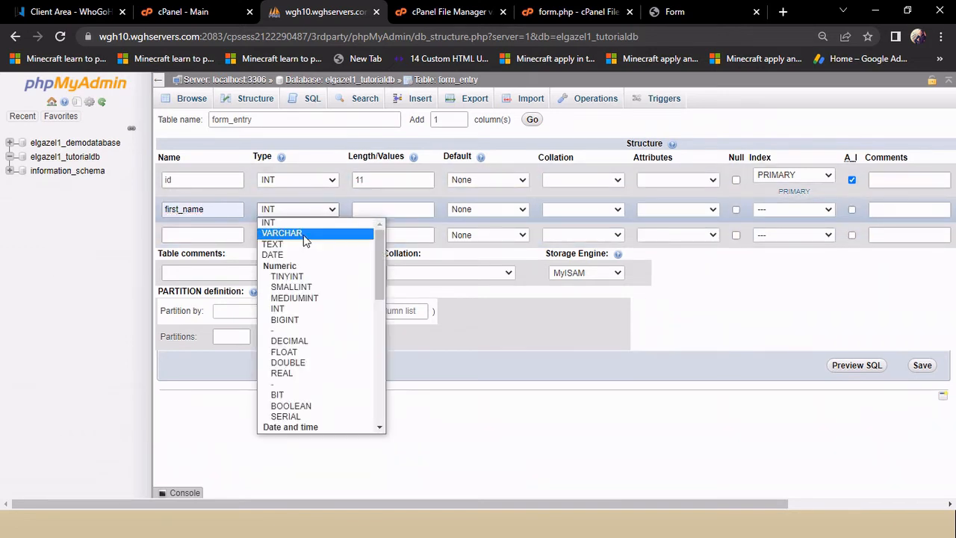
{"action": "left_click", "coordinate": [305, 236]}
{"action": "left_click", "coordinate": [381, 210]}
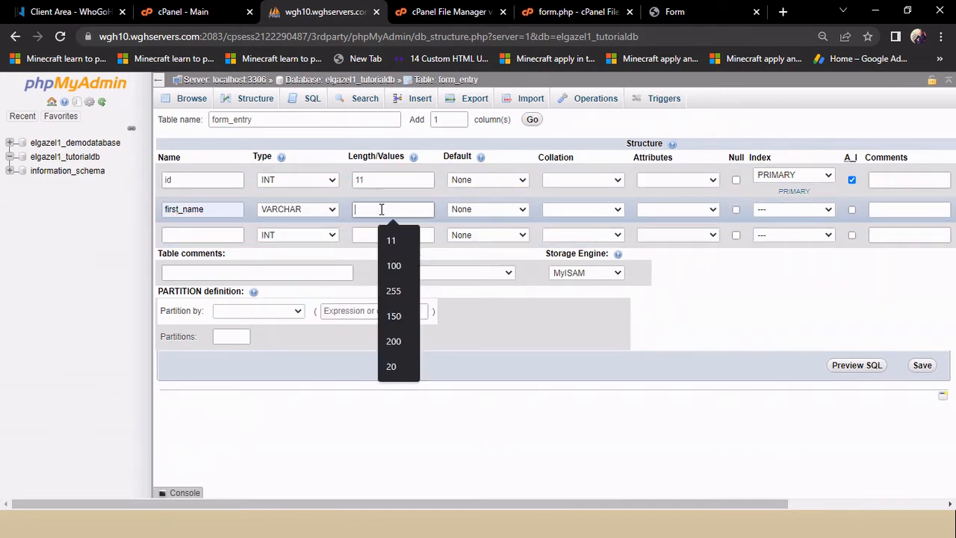
{"action": "type", "text": "255"}
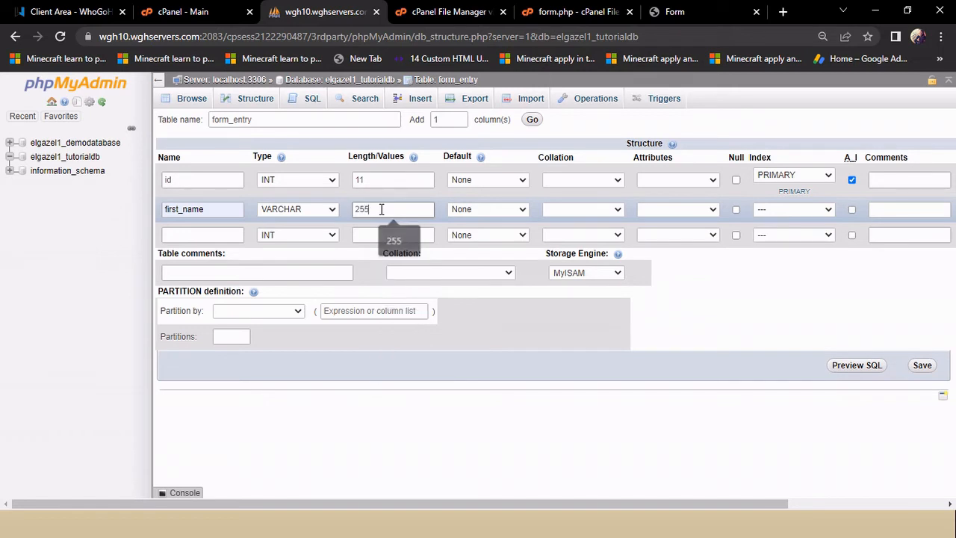
Step: Define the third column as last_name, VARCHAR with length 255, and save the table
{"action": "left_click", "coordinate": [226, 235]}
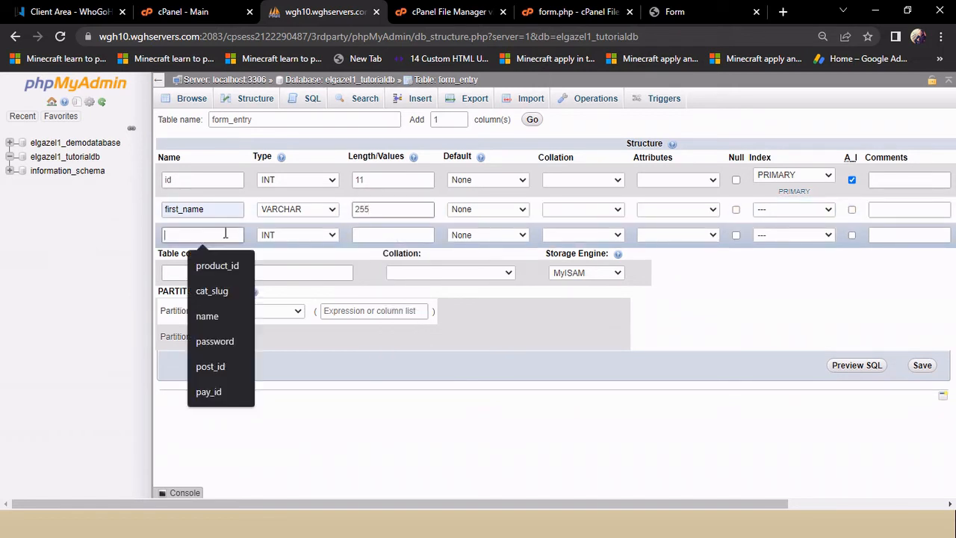
{"action": "type", "text": "l"}
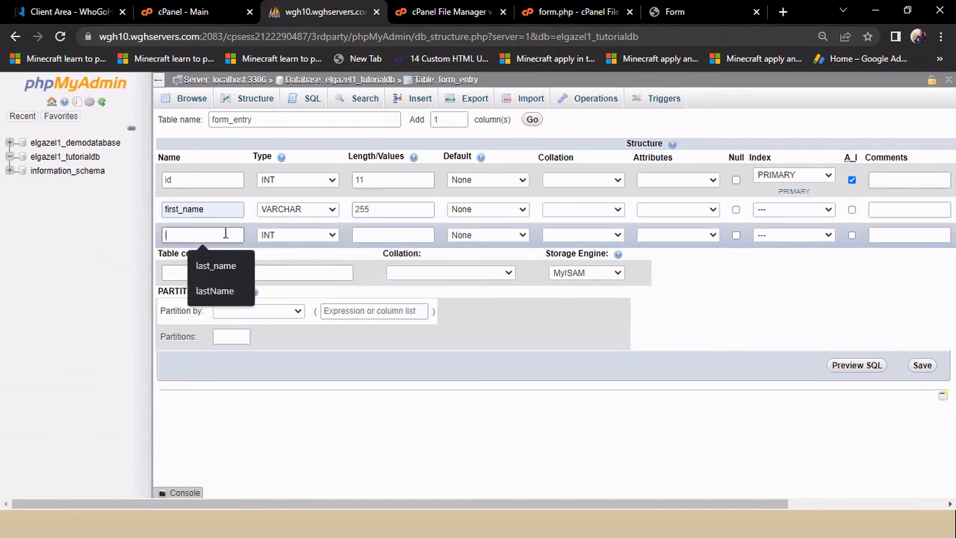
{"action": "type", "text": "ast_name"}
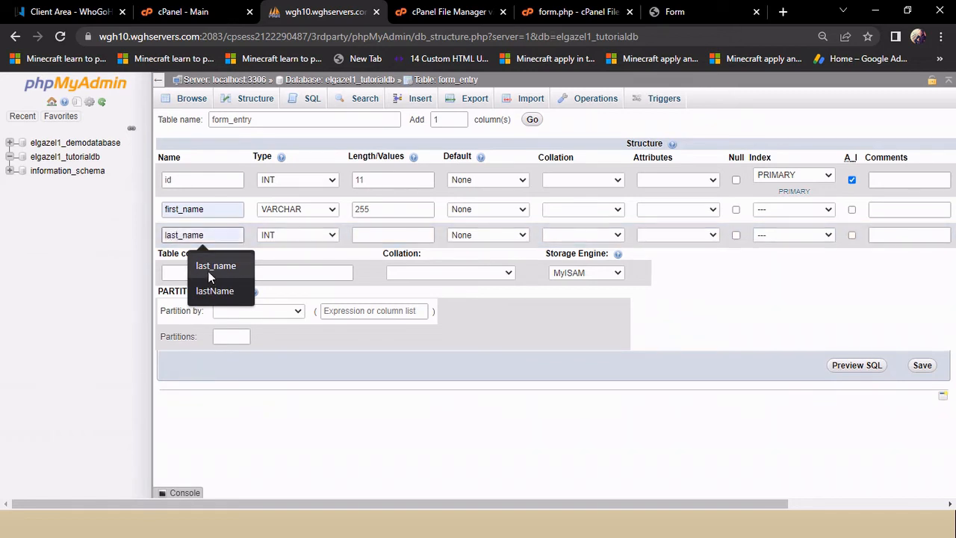
{"action": "left_click", "coordinate": [203, 271]}
{"action": "left_click", "coordinate": [300, 235]}
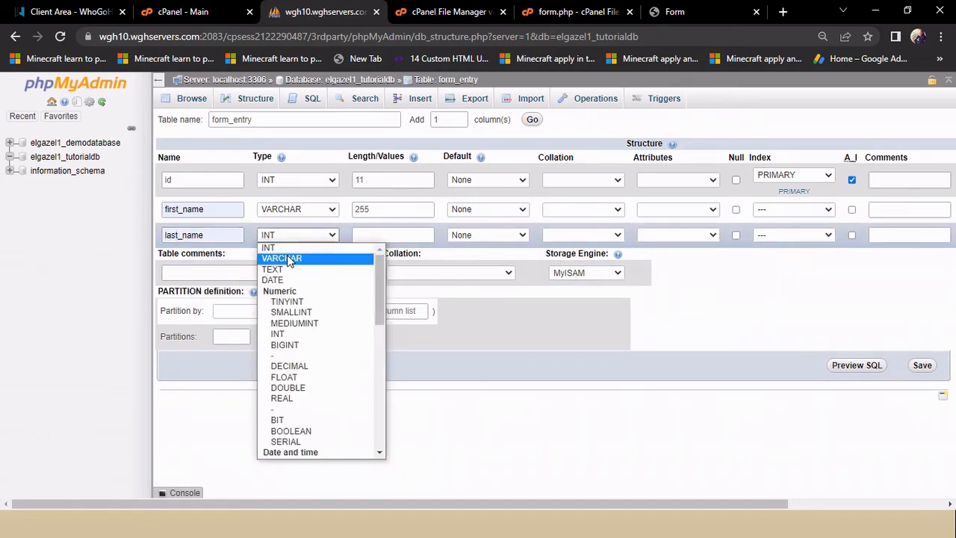
{"action": "left_click", "coordinate": [299, 255]}
{"action": "left_click", "coordinate": [366, 235]}
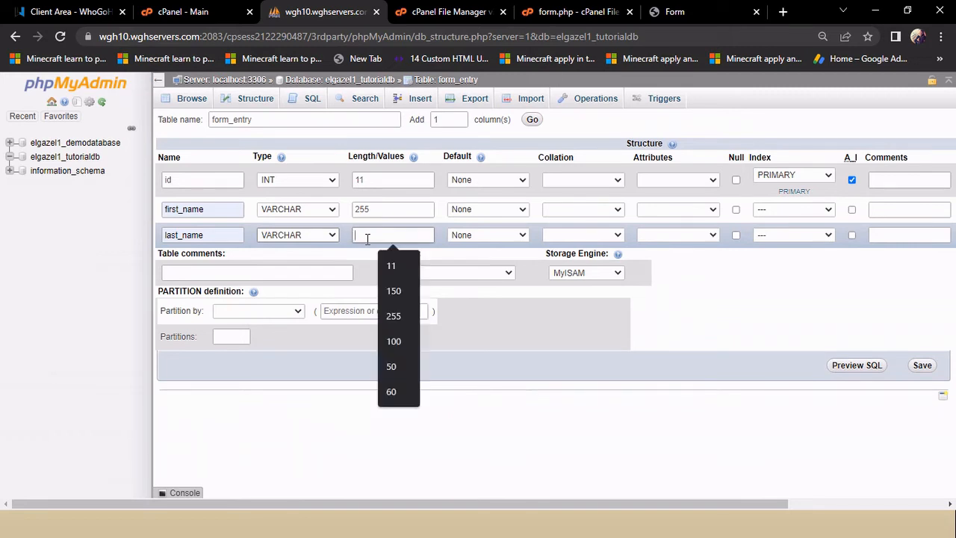
{"action": "type", "text": "255"}
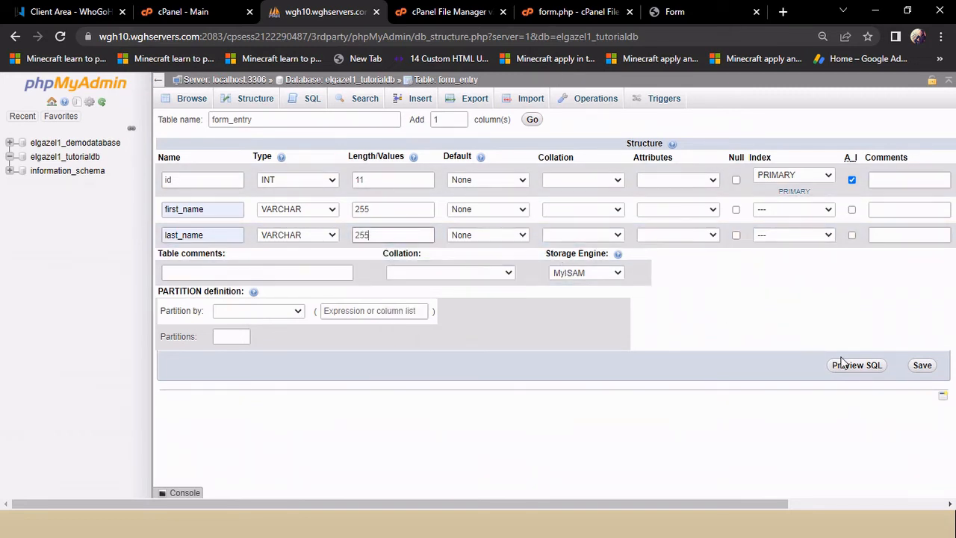
{"action": "left_click", "coordinate": [921, 367]}
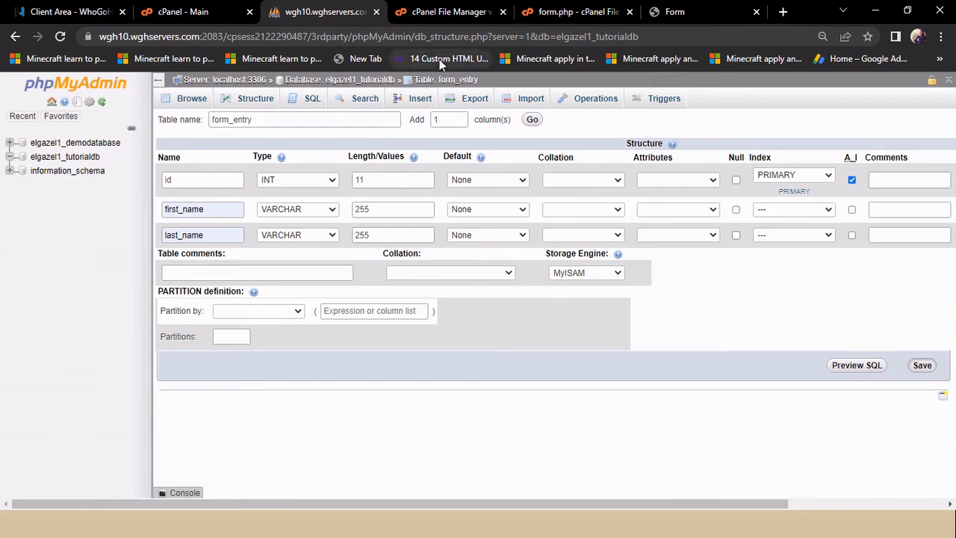
Step: Look over the form.php code, then return to the table definition showing the exists error
{"action": "mouse_move", "coordinate": [590, 12]}
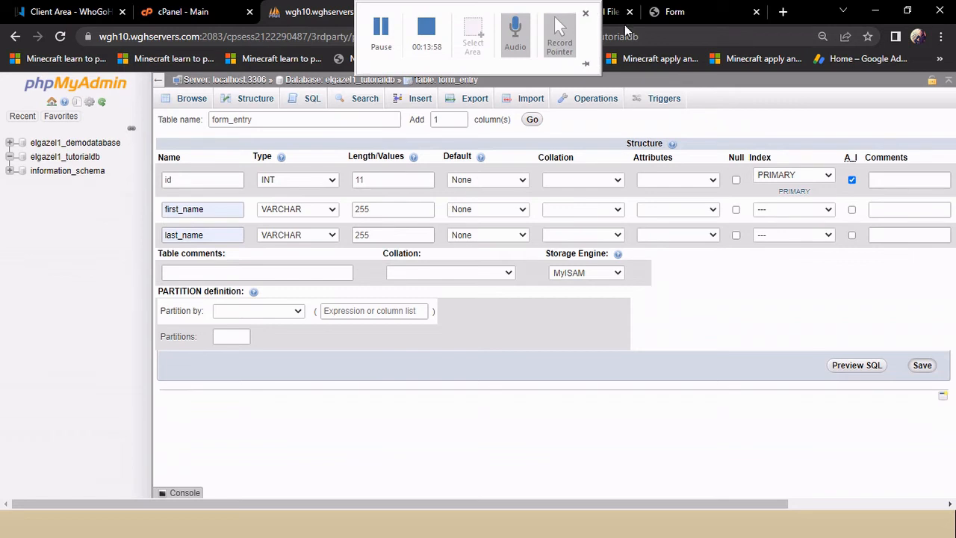
{"action": "left_click", "coordinate": [614, 19]}
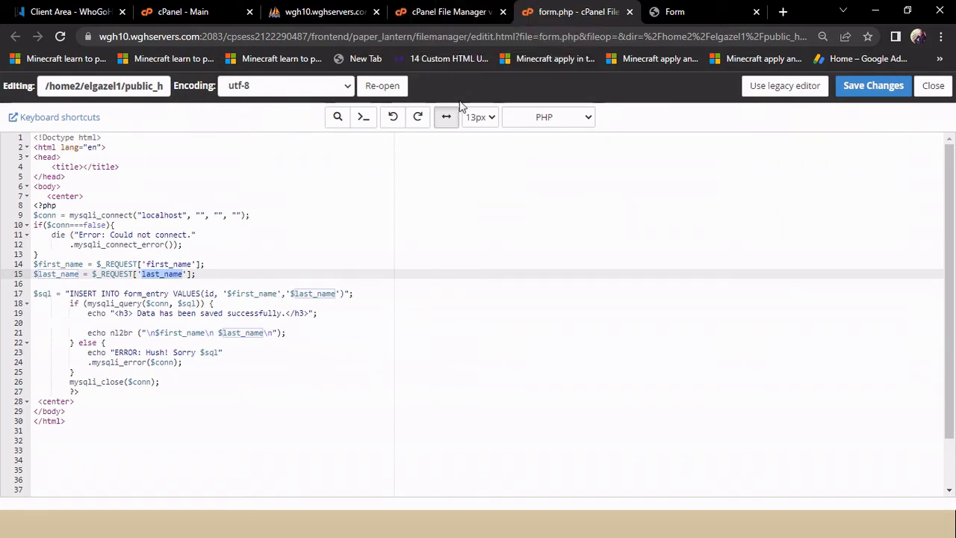
{"action": "left_click", "coordinate": [292, 17]}
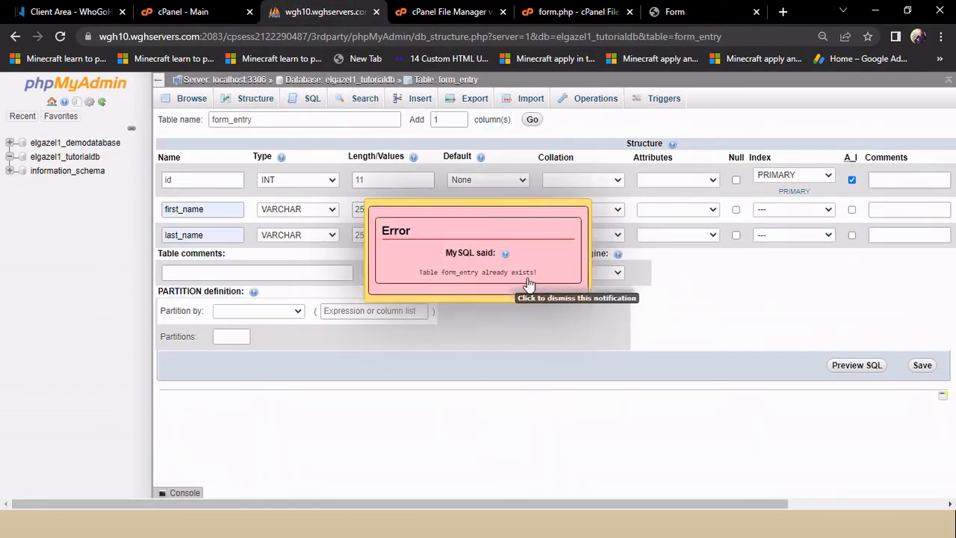
Step: Dismiss the 'table already exists' error and list the tables in elgazel1_tutorialdb
{"action": "left_click", "coordinate": [561, 256]}
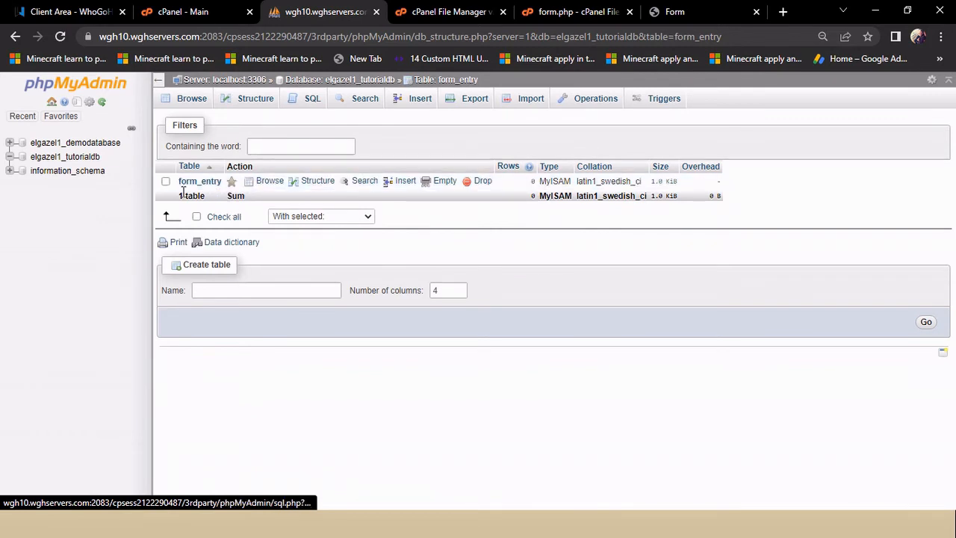
{"action": "left_click", "coordinate": [43, 160]}
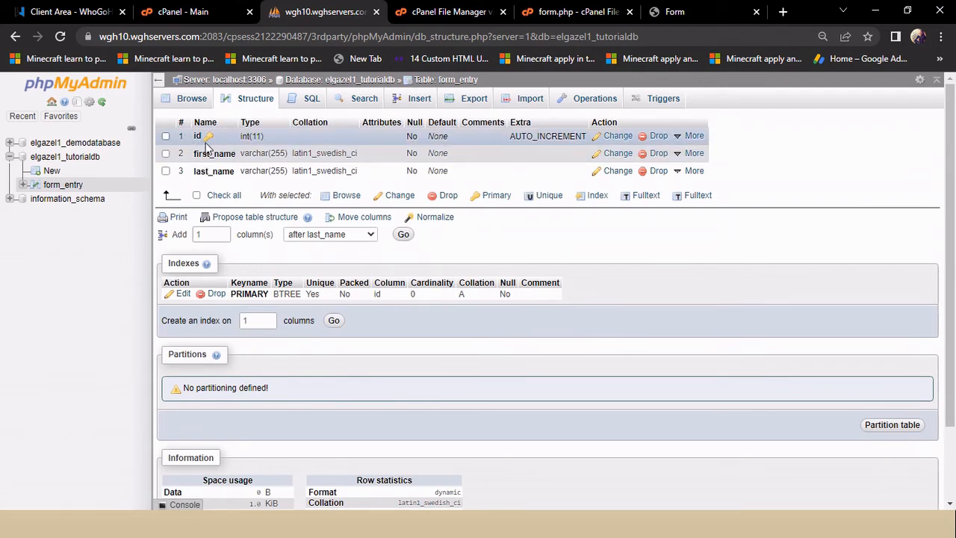
{"action": "left_click", "coordinate": [67, 156]}
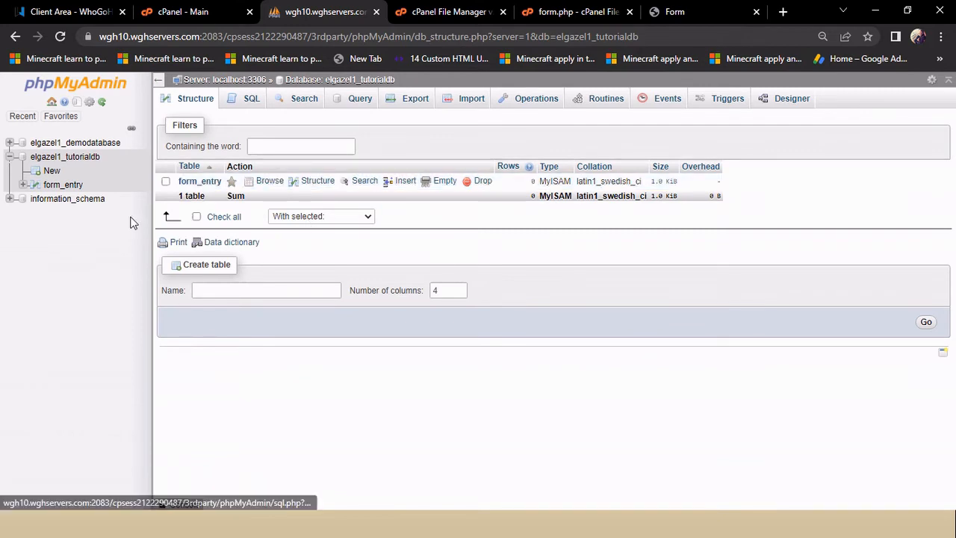
Step: Browse form_entry to confirm it has zero rows, then switch back to form.php
{"action": "left_click", "coordinate": [66, 185]}
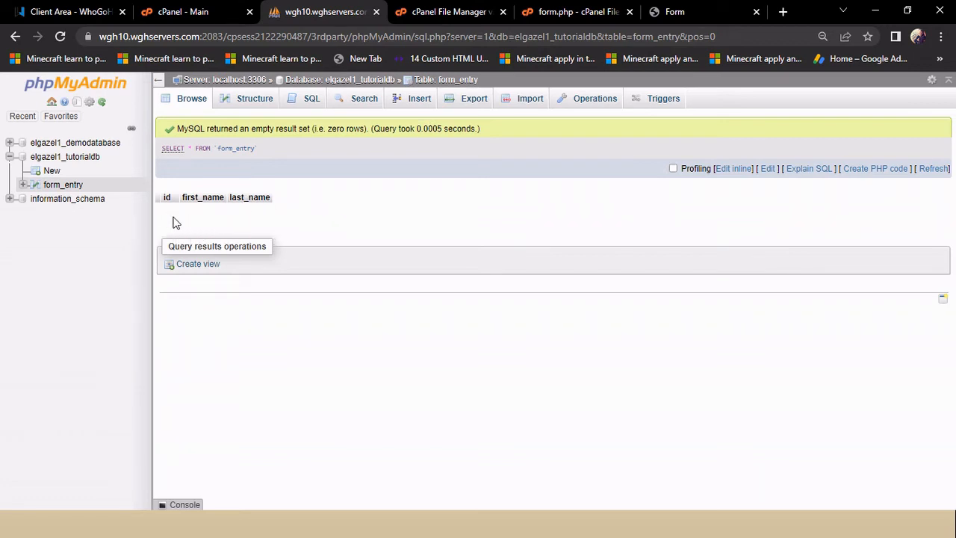
{"action": "left_click", "coordinate": [553, 11]}
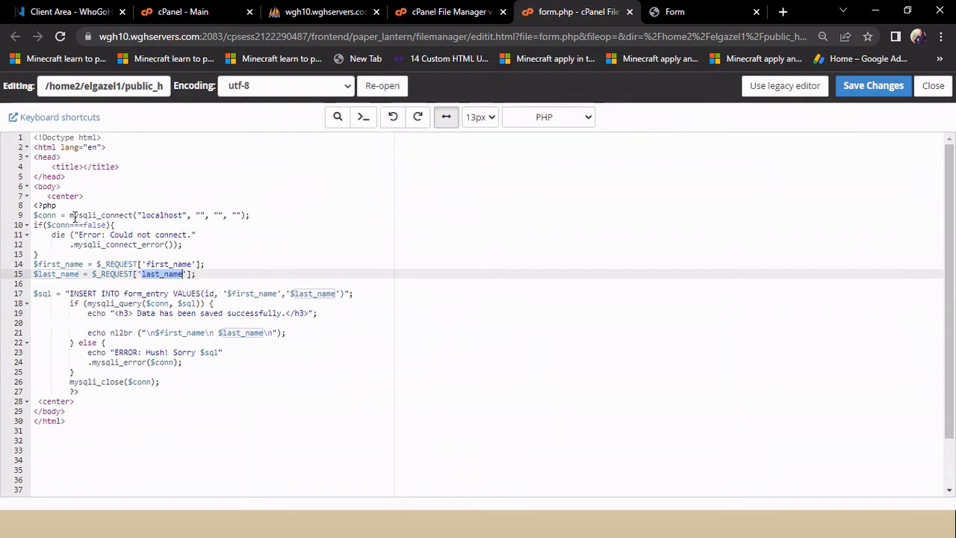
{"action": "left_click_drag", "start_coordinate": [70, 217], "coordinate": [152, 216]}
{"action": "double_click", "coordinate": [152, 216]}
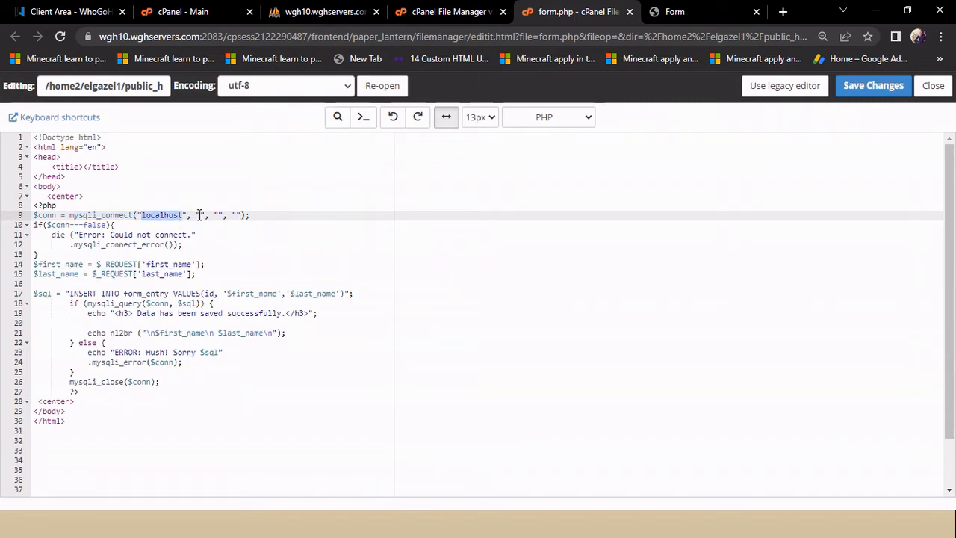
{"action": "left_click", "coordinate": [200, 215]}
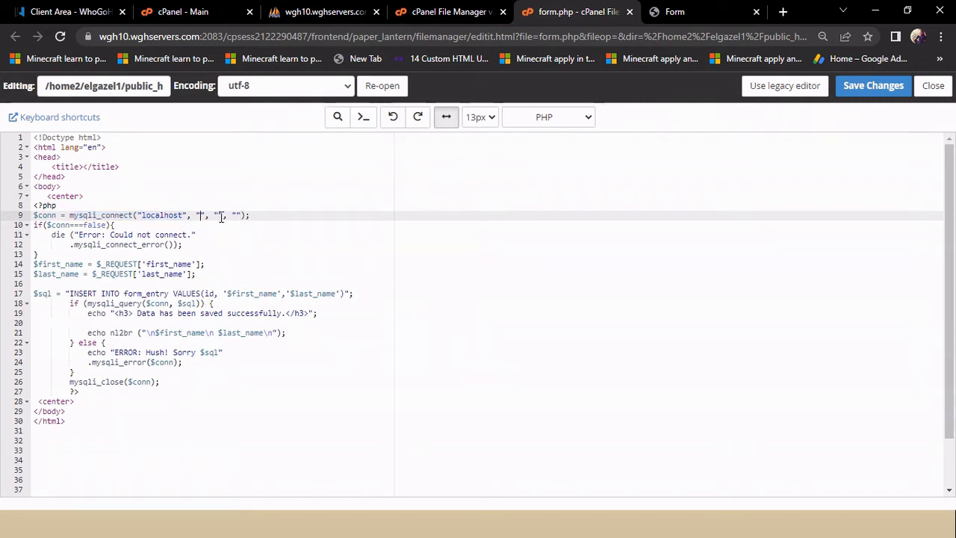
{"action": "left_click", "coordinate": [220, 216]}
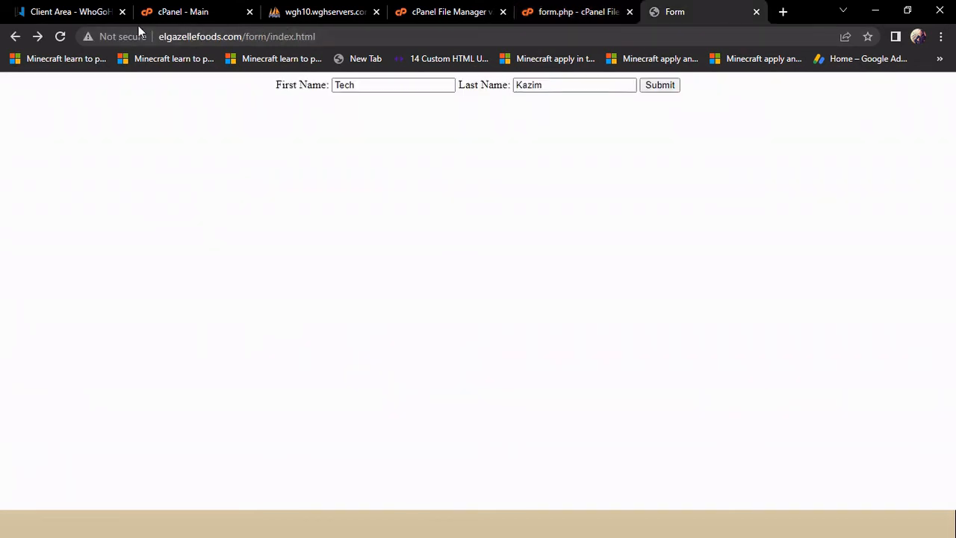
Step: Reload the form, submit a sample first and last name, and highlight the success message
{"action": "left_click", "coordinate": [63, 36]}
{"action": "left_click", "coordinate": [358, 88]}
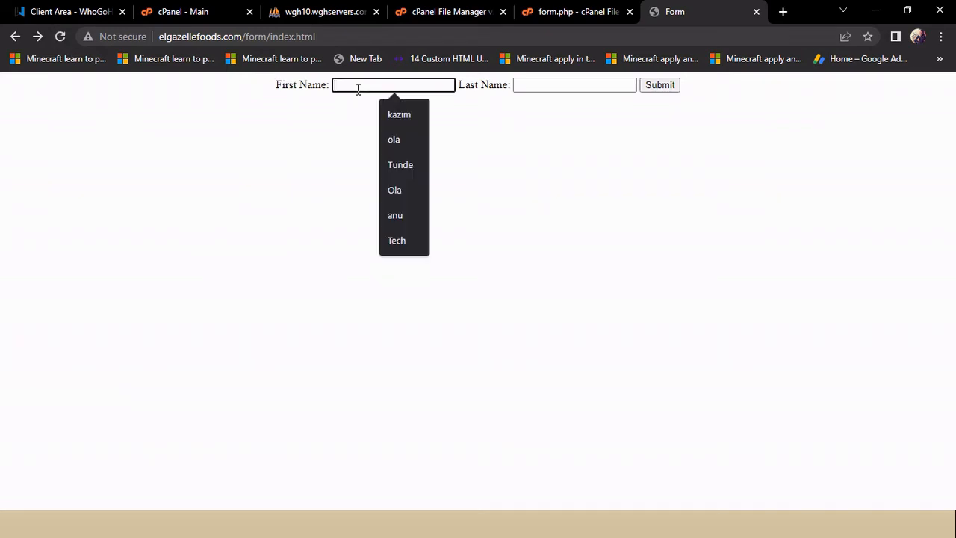
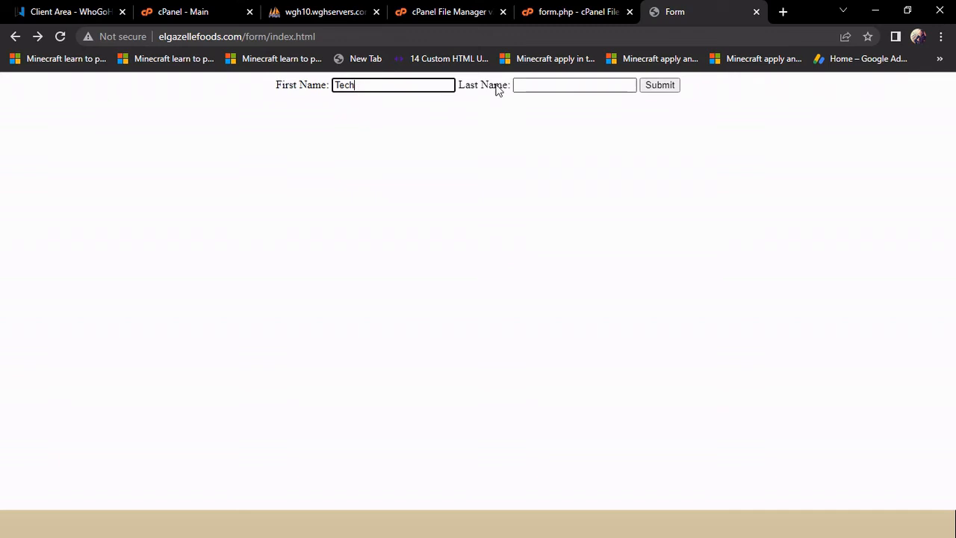
{"action": "left_click", "coordinate": [537, 84]}
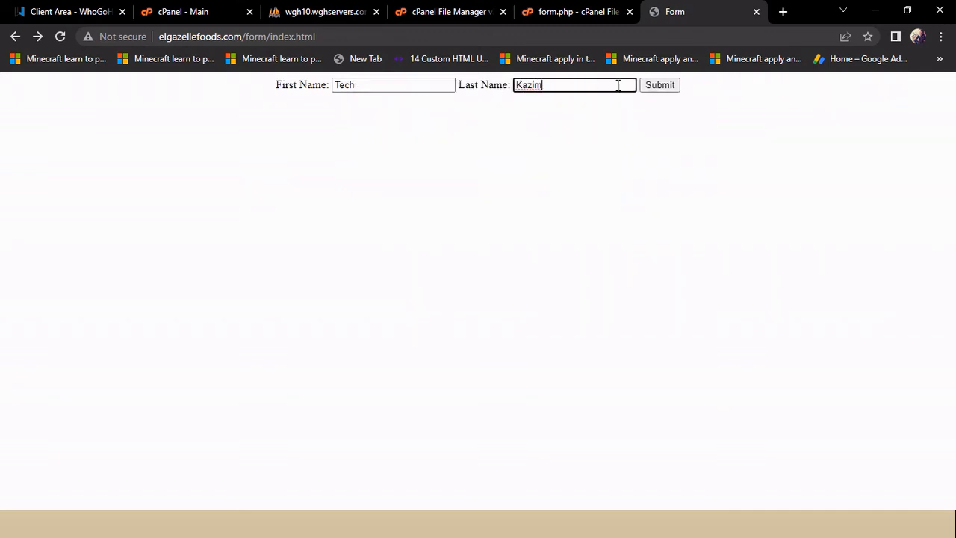
{"action": "left_click", "coordinate": [656, 87]}
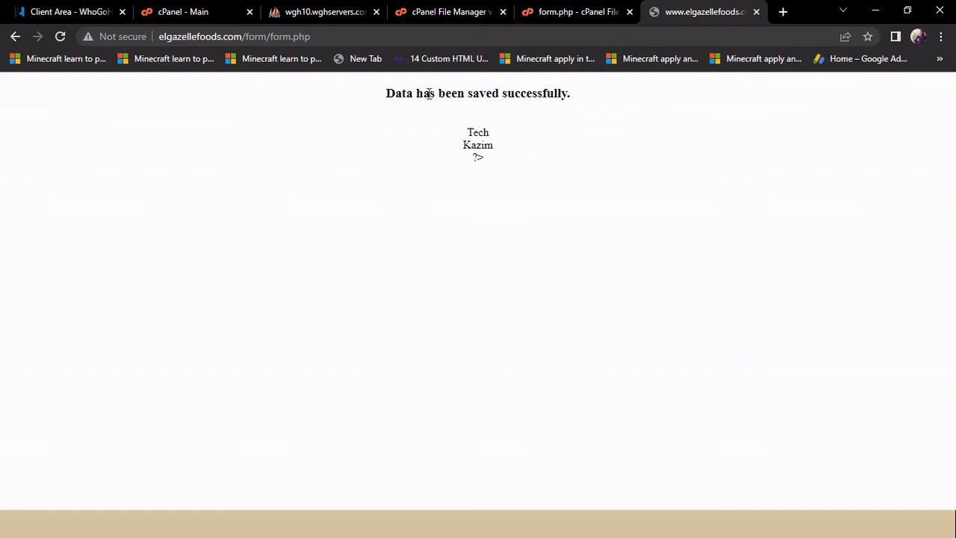
{"action": "left_click_drag", "start_coordinate": [424, 94], "coordinate": [395, 107]}
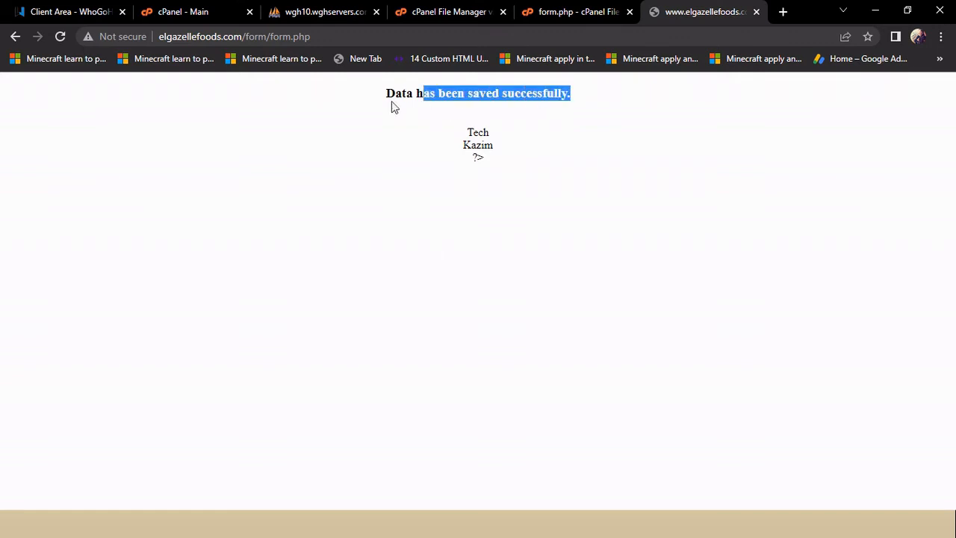
Step: Reload the phpMyAdmin browse of form_entry to show the first saved name row as id 1
{"action": "left_click", "coordinate": [298, 12]}
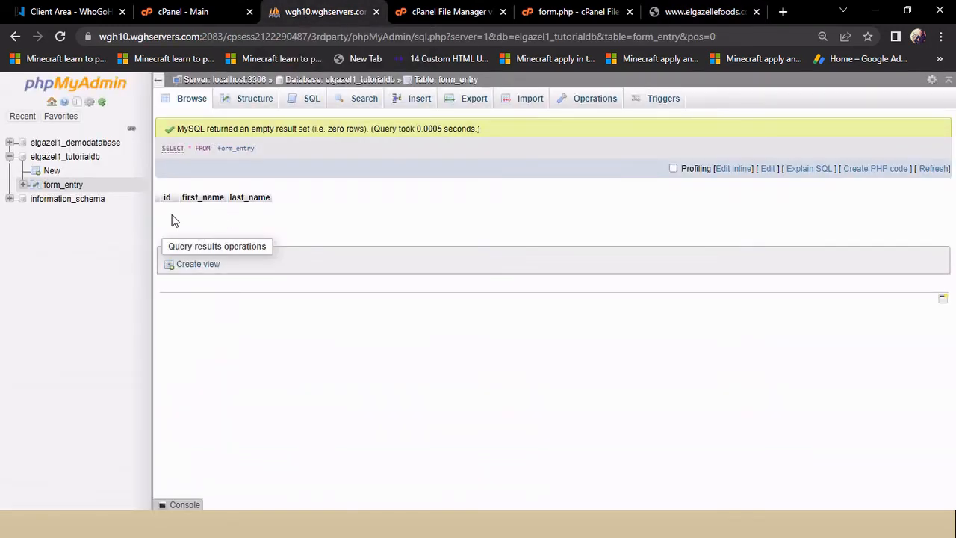
{"action": "left_click", "coordinate": [60, 36]}
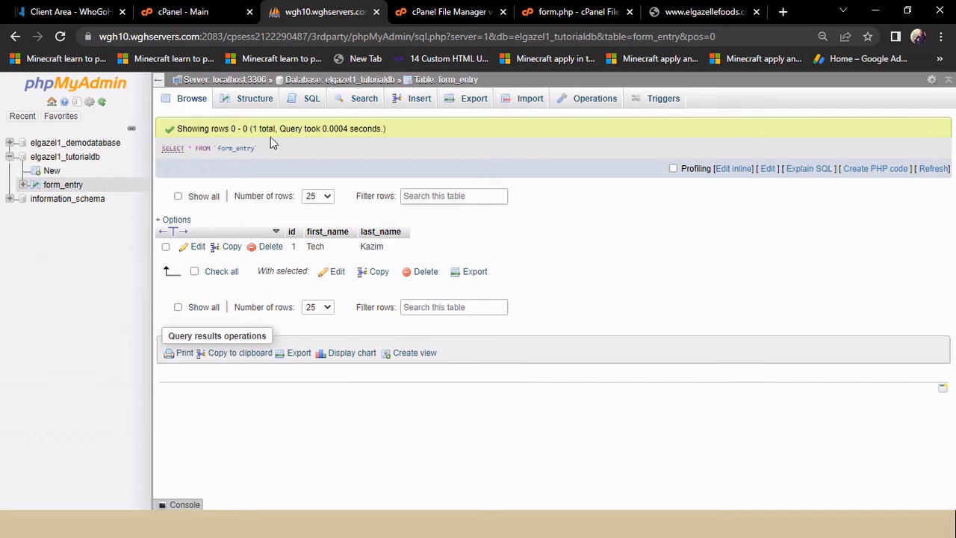
Step: Return from the save confirmation to the El Gazelle name form and reload it empty
{"action": "left_click", "coordinate": [682, 14]}
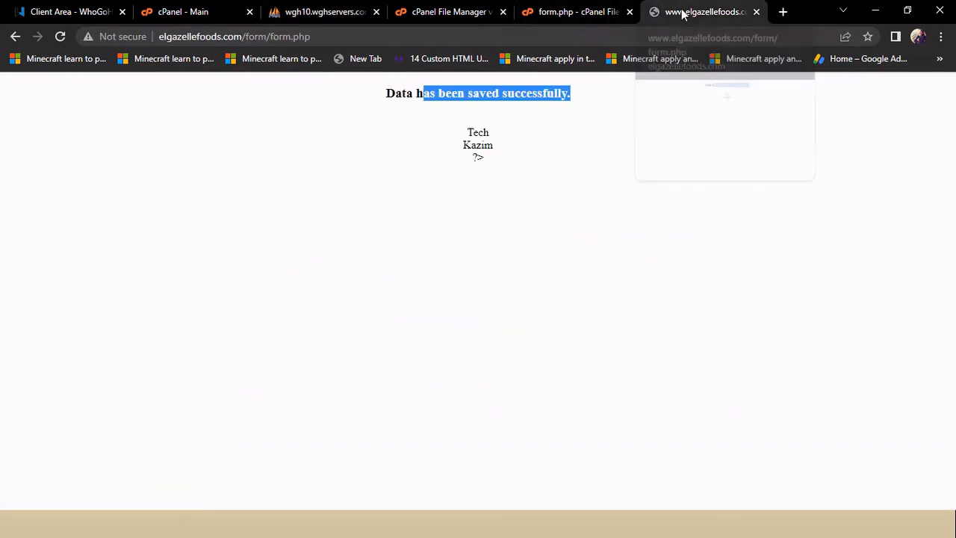
{"action": "left_click", "coordinate": [16, 39]}
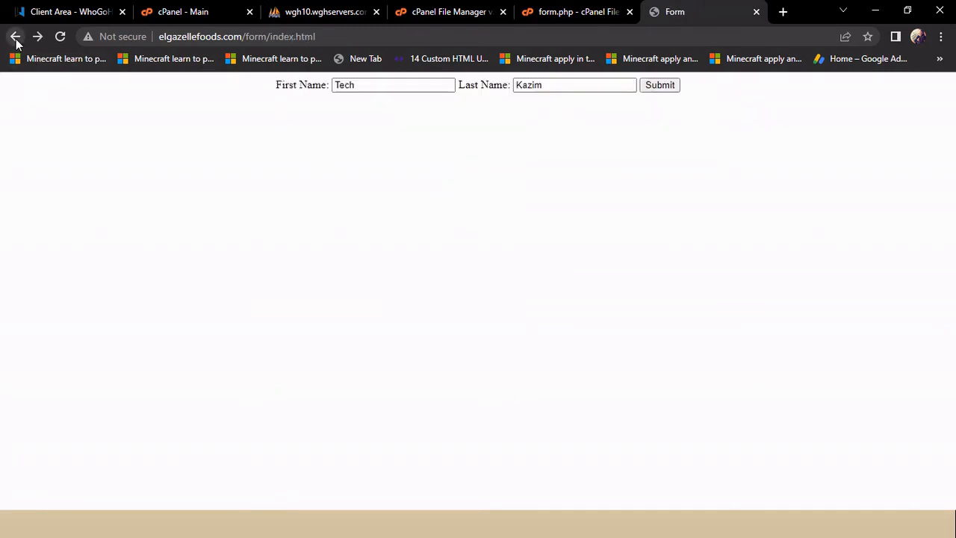
{"action": "left_click", "coordinate": [60, 39]}
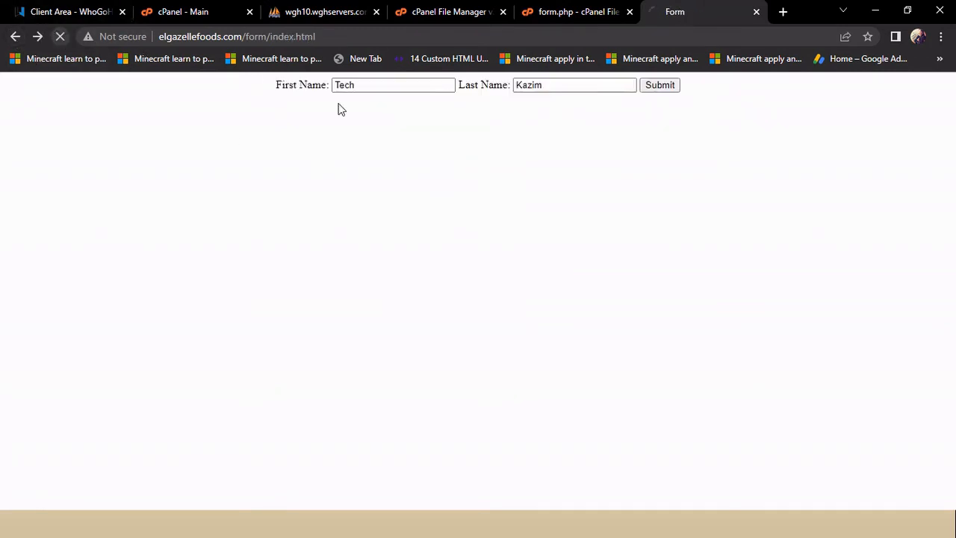
Step: Enter a second person's first and last name in the form and submit it
{"action": "left_click", "coordinate": [352, 85]}
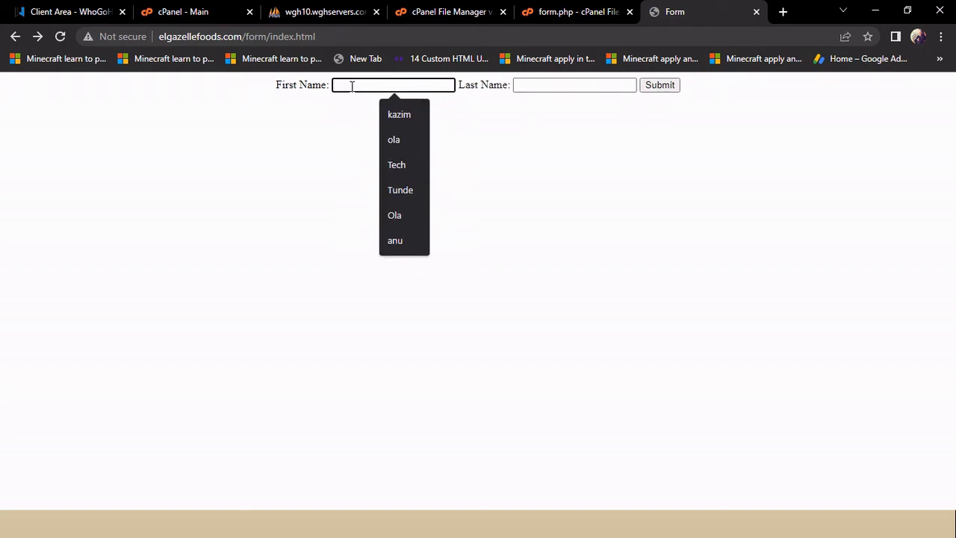
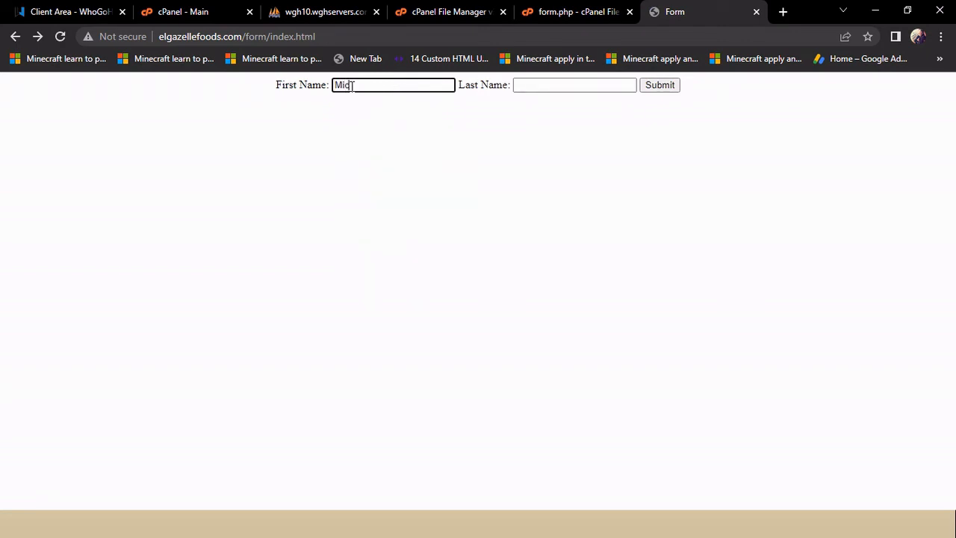
{"action": "left_click", "coordinate": [534, 84]}
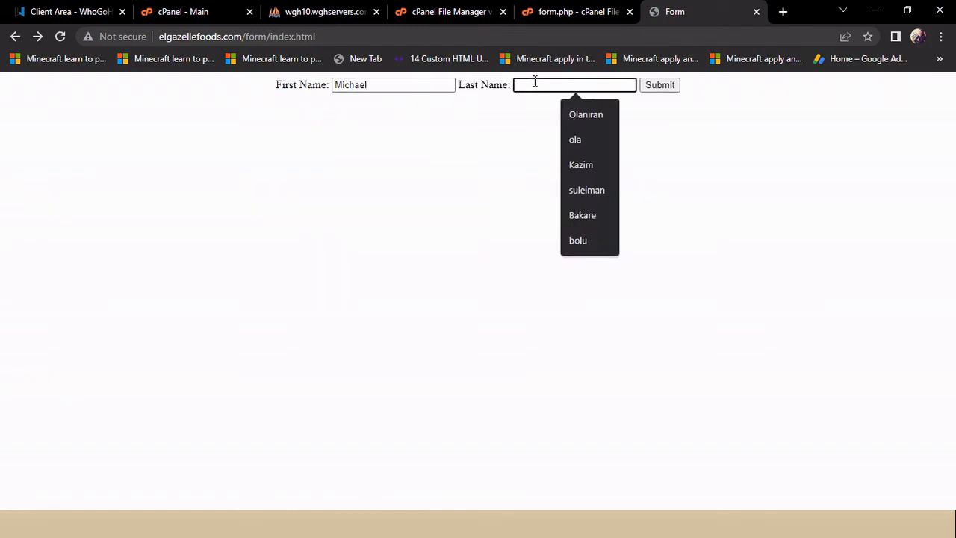
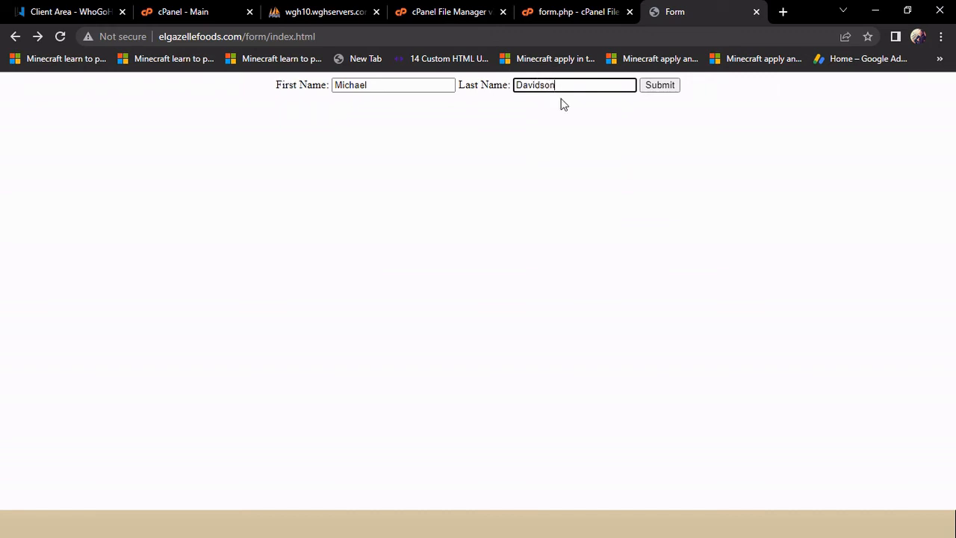
{"action": "left_click", "coordinate": [660, 86]}
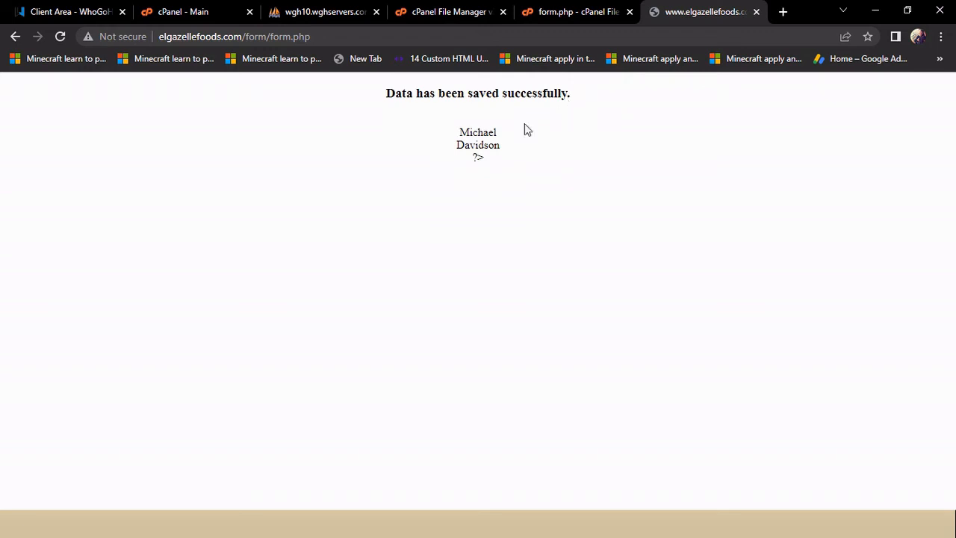
Step: Reload form_entry in phpMyAdmin to show 2 rows, briefly checking the form.php and confirmation tabs
{"action": "left_click", "coordinate": [321, 10]}
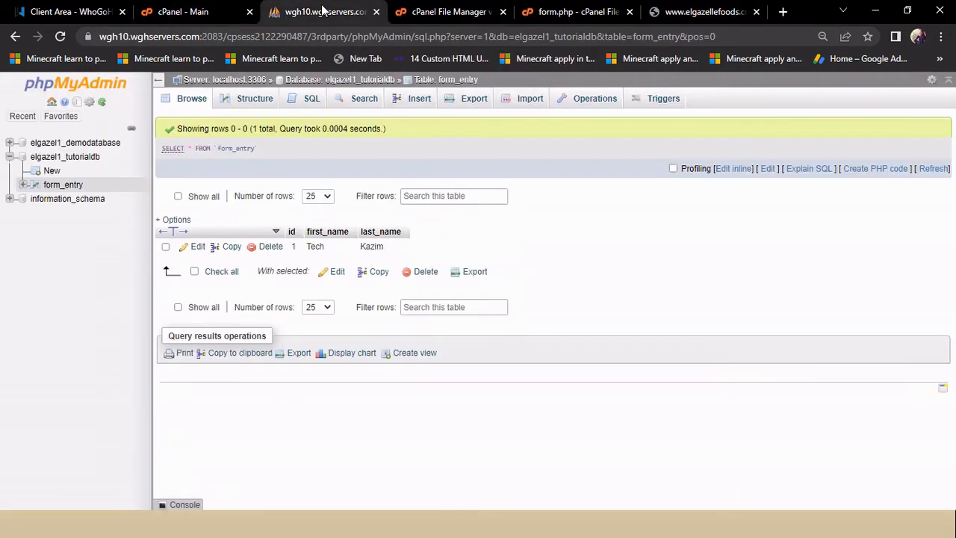
{"action": "left_click", "coordinate": [60, 36]}
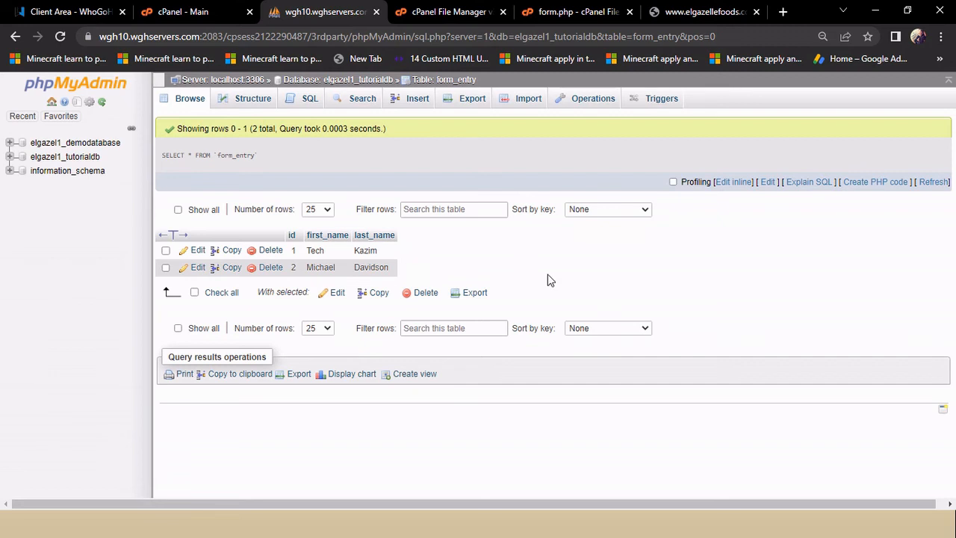
{"action": "scroll", "coordinate": [548, 280], "scroll_direction": "down", "scroll_amount": 1}
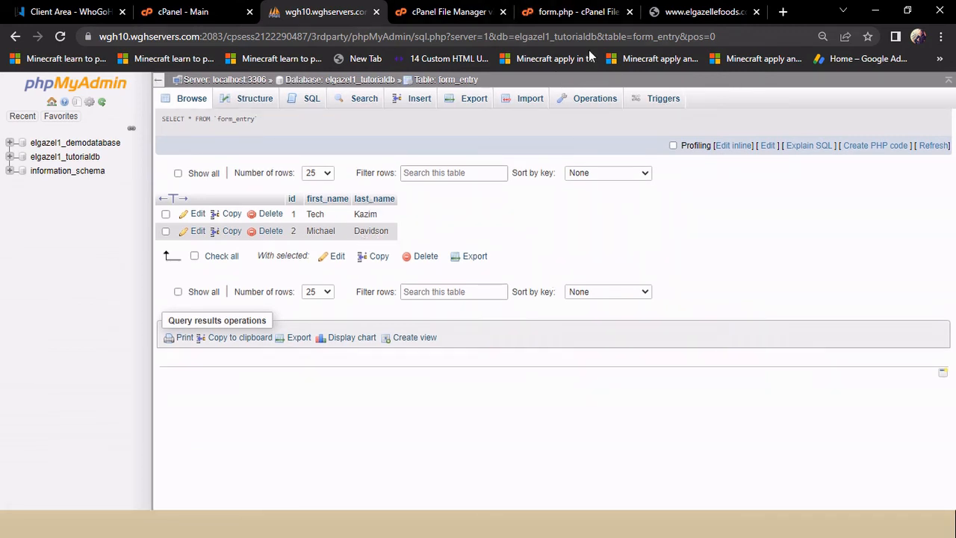
{"action": "left_click", "coordinate": [564, 15]}
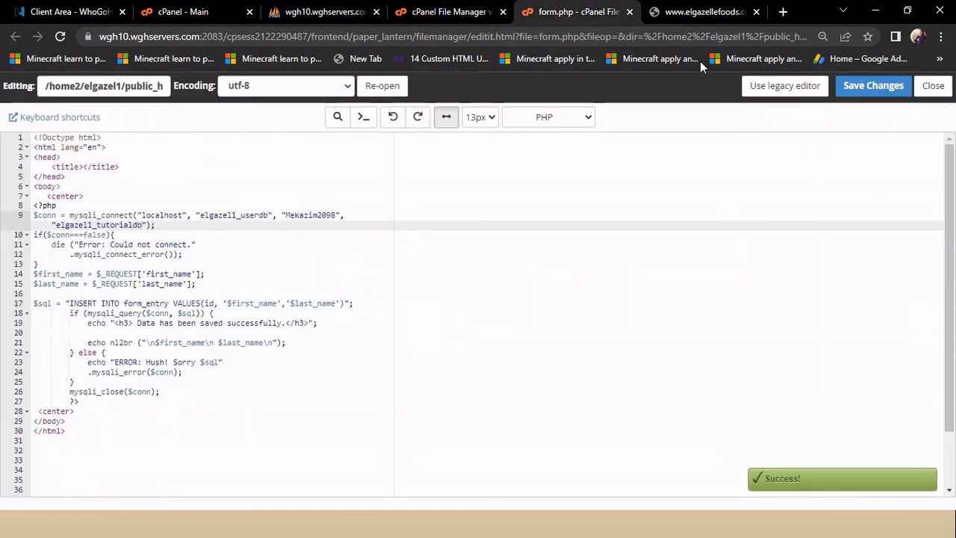
{"action": "left_click", "coordinate": [705, 15]}
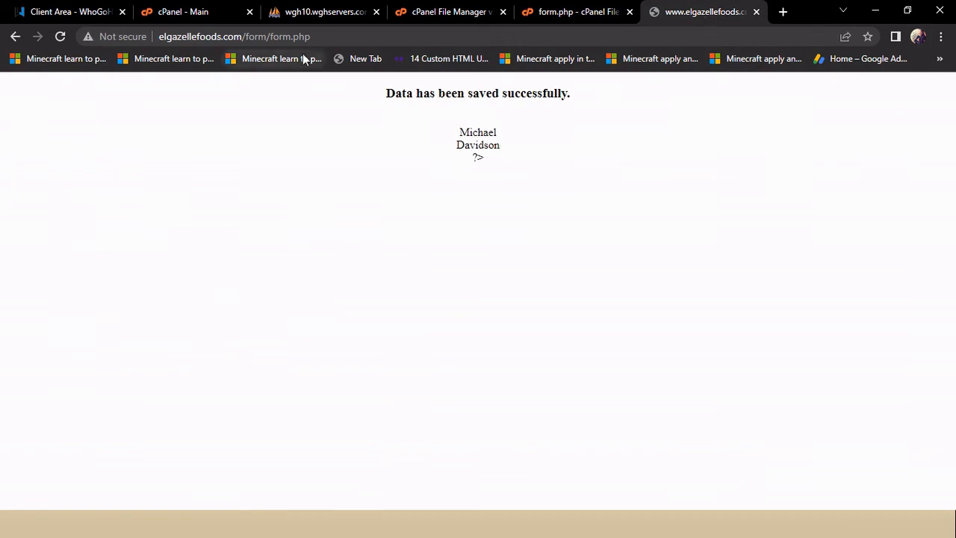
{"action": "left_click", "coordinate": [326, 13]}
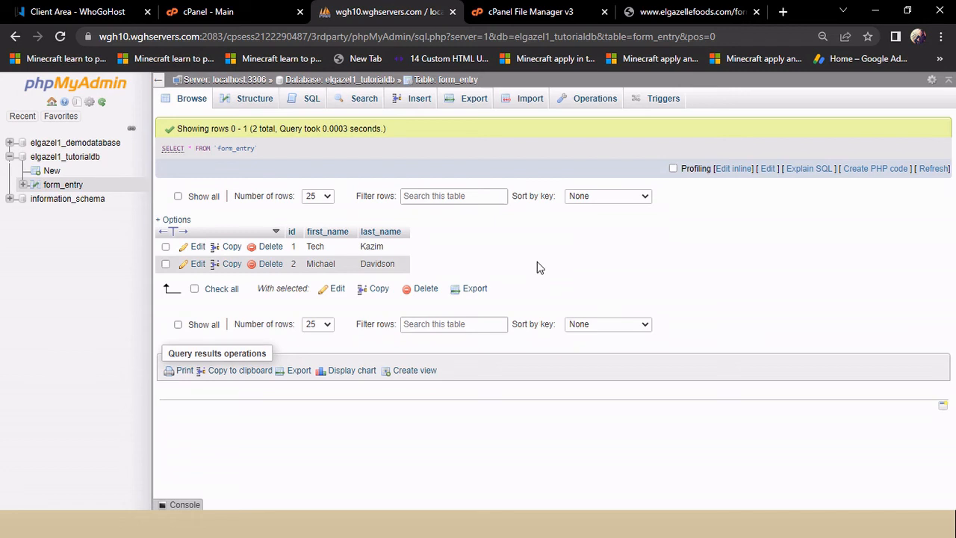
Step: On the SQL tab, replace WHERE 1 with a first_name filter for the first entry and run it
{"action": "left_click", "coordinate": [312, 105]}
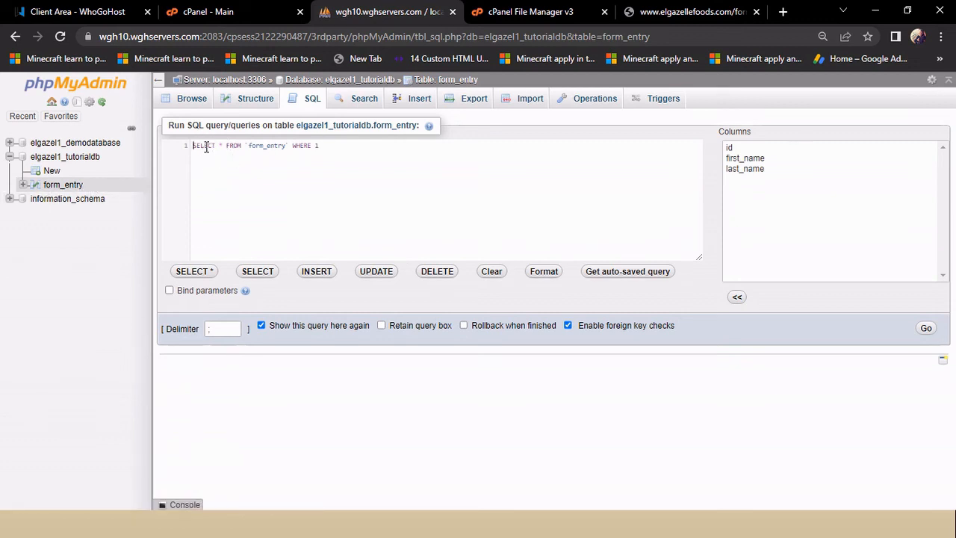
{"action": "left_click", "coordinate": [324, 145]}
{"action": "key", "text": "BackSpace"}
{"action": "type", "text": "f"}
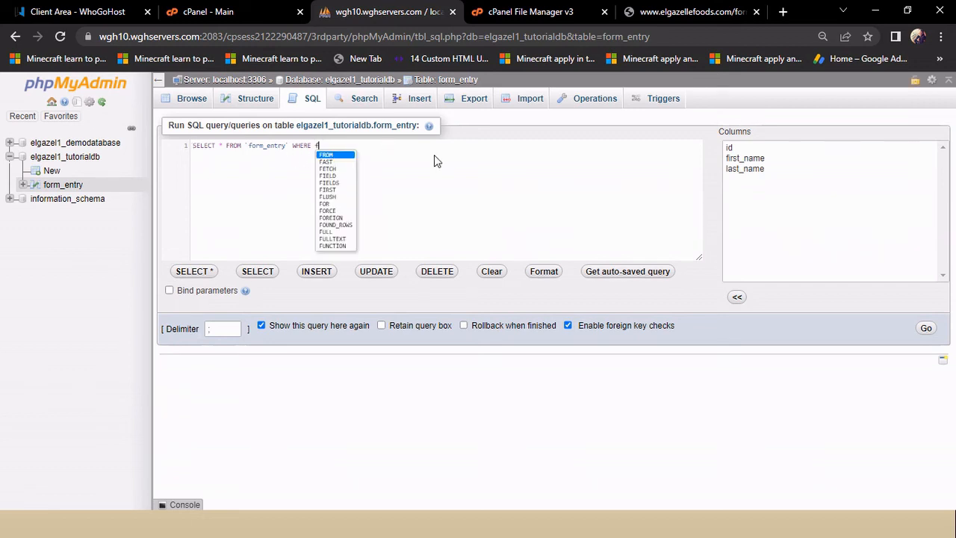
{"action": "type", "text": "irst"}
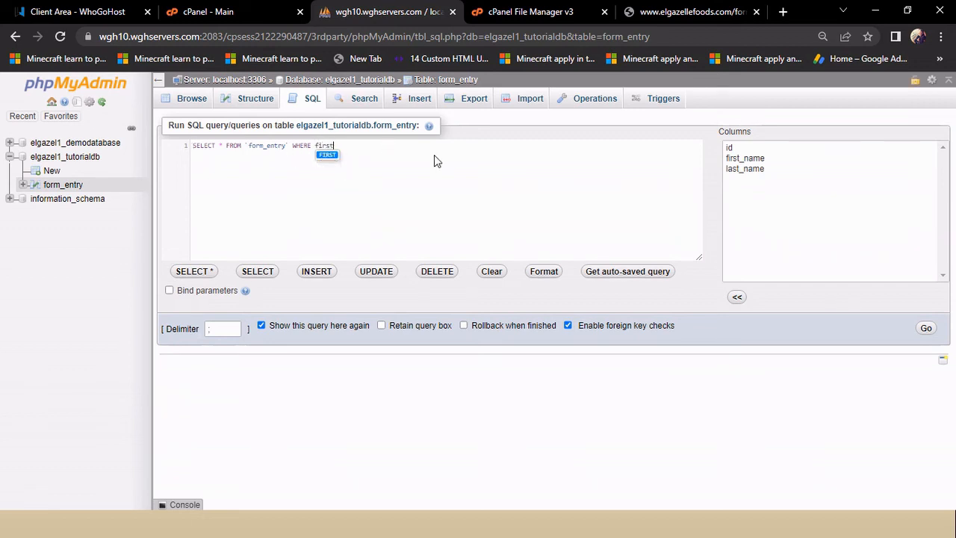
{"action": "type", "text": "_name"}
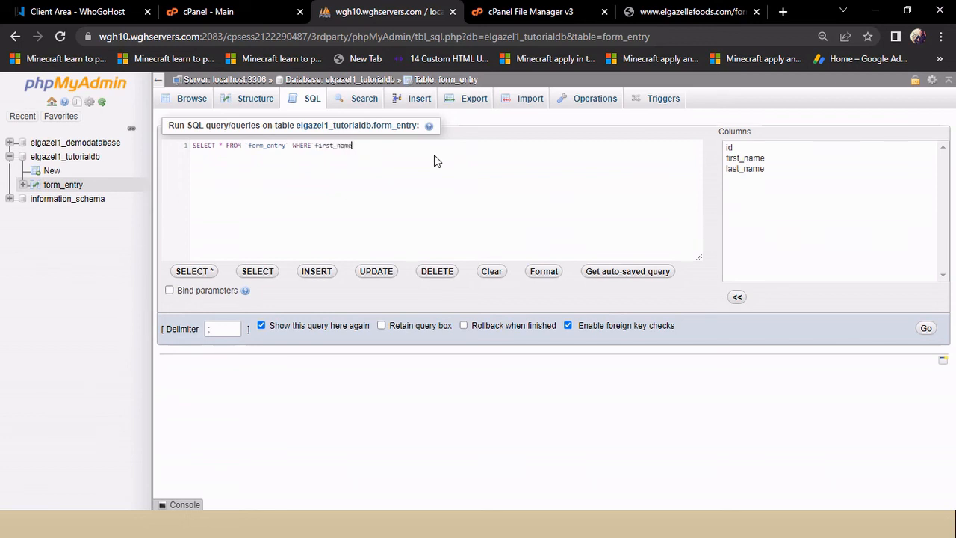
{"action": "type", "text": "="}
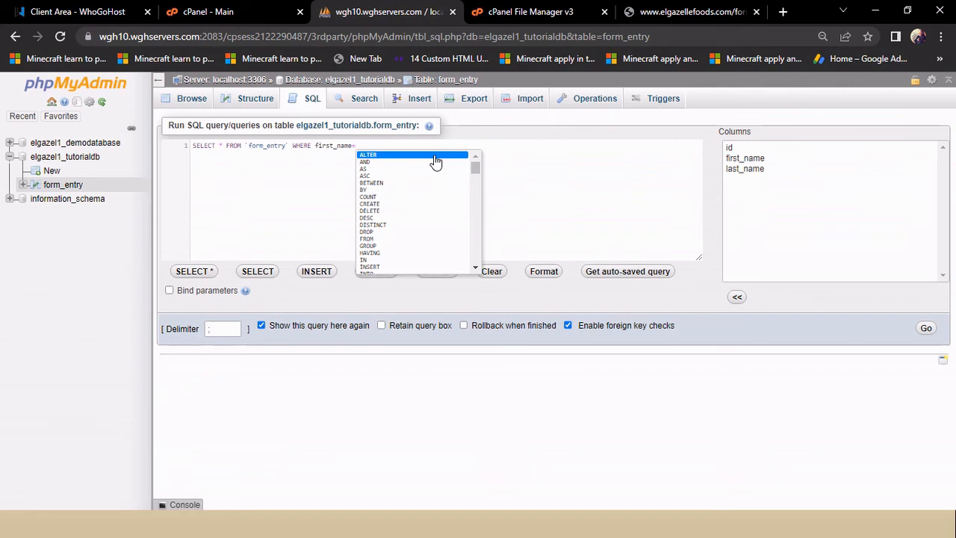
{"action": "type", "text": "'"}
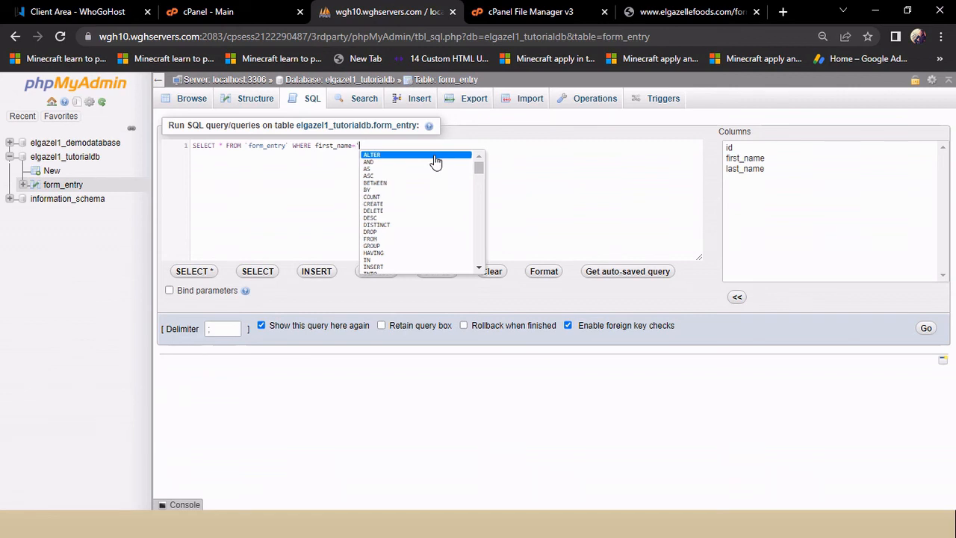
{"action": "type", "text": "Tech"}
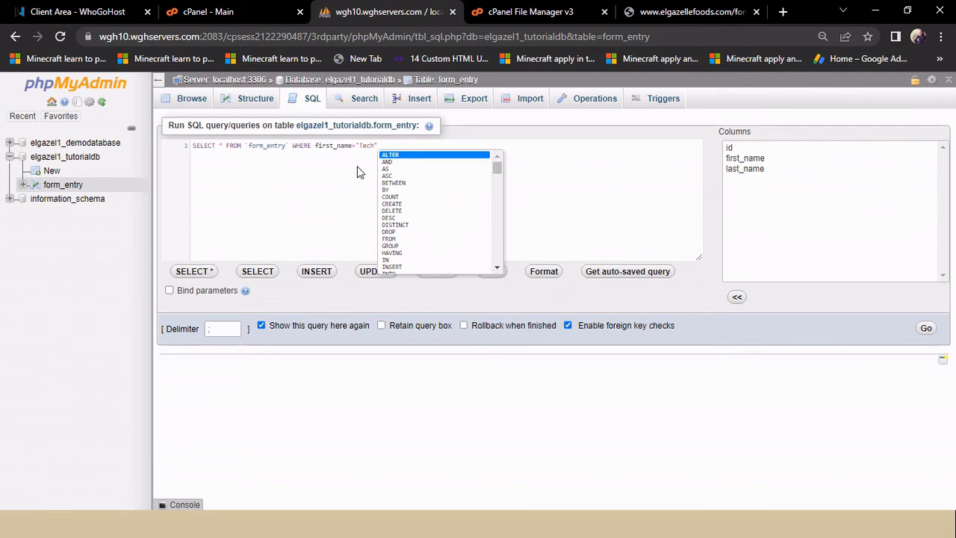
{"action": "type", "text": ";"}
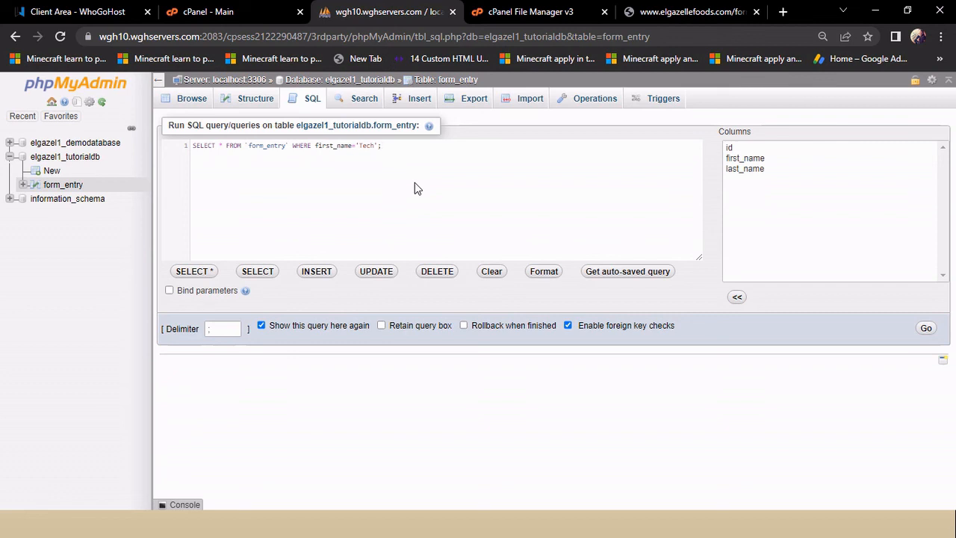
{"action": "left_click", "coordinate": [387, 149]}
{"action": "left_click", "coordinate": [936, 333]}
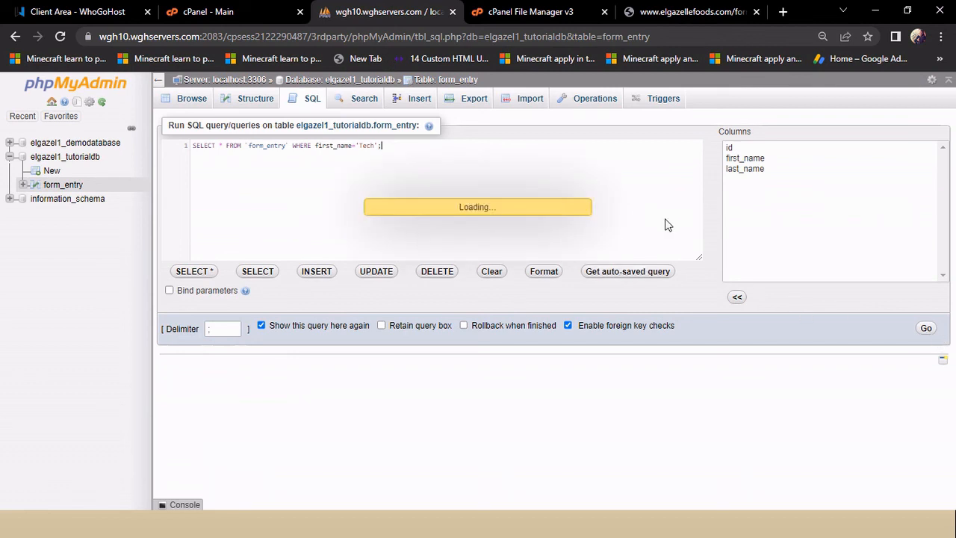